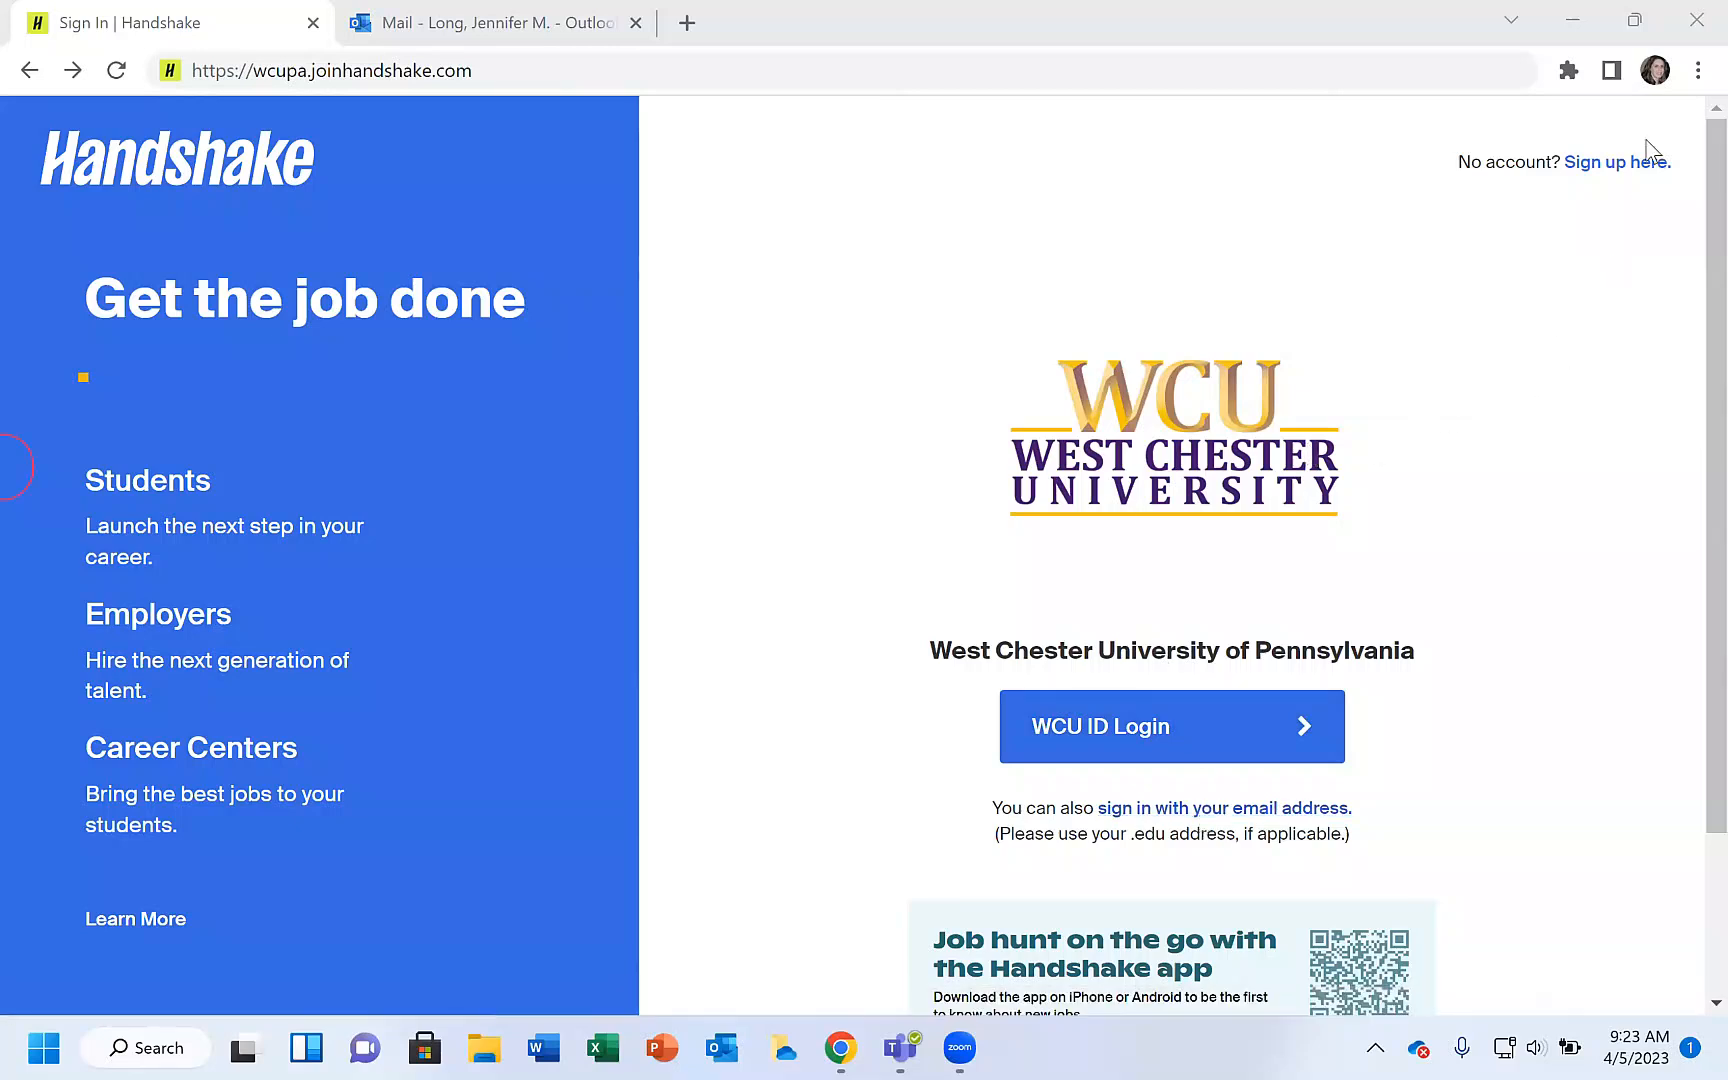
Open the employer registration form from the sign-up page.
left_click(1630, 165)
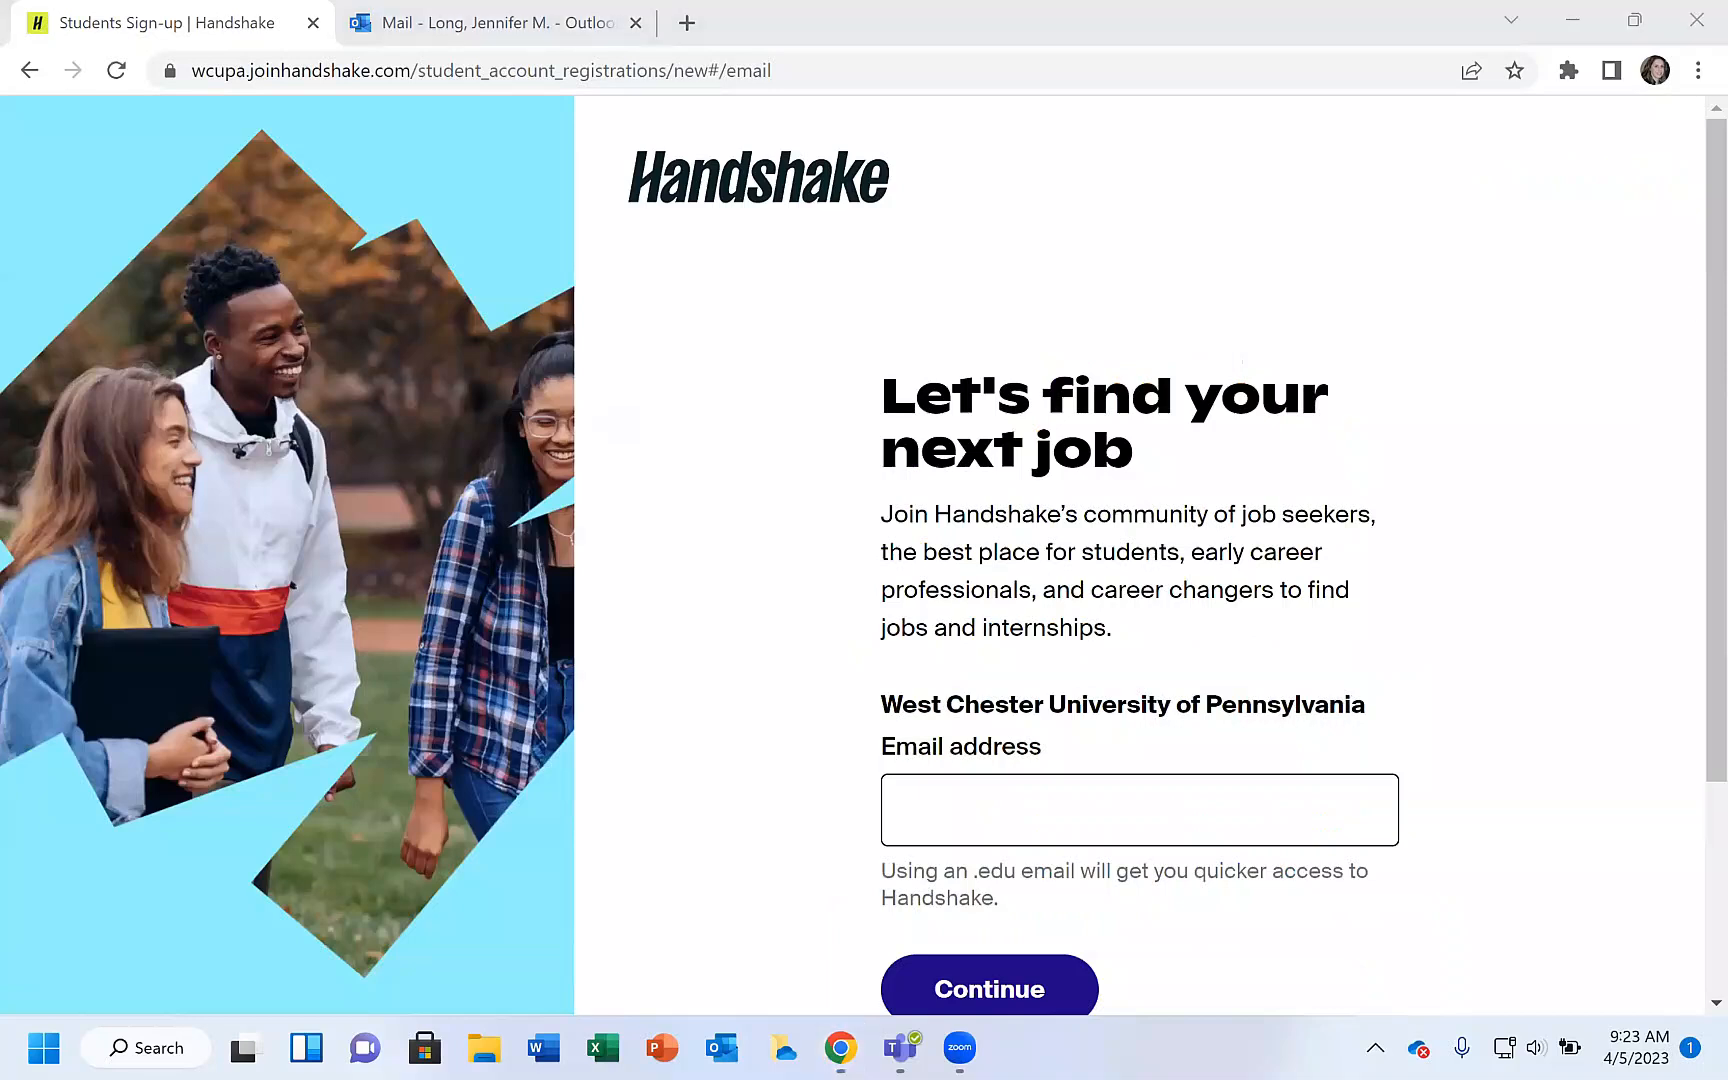
scroll(1685, 713, "down", 3)
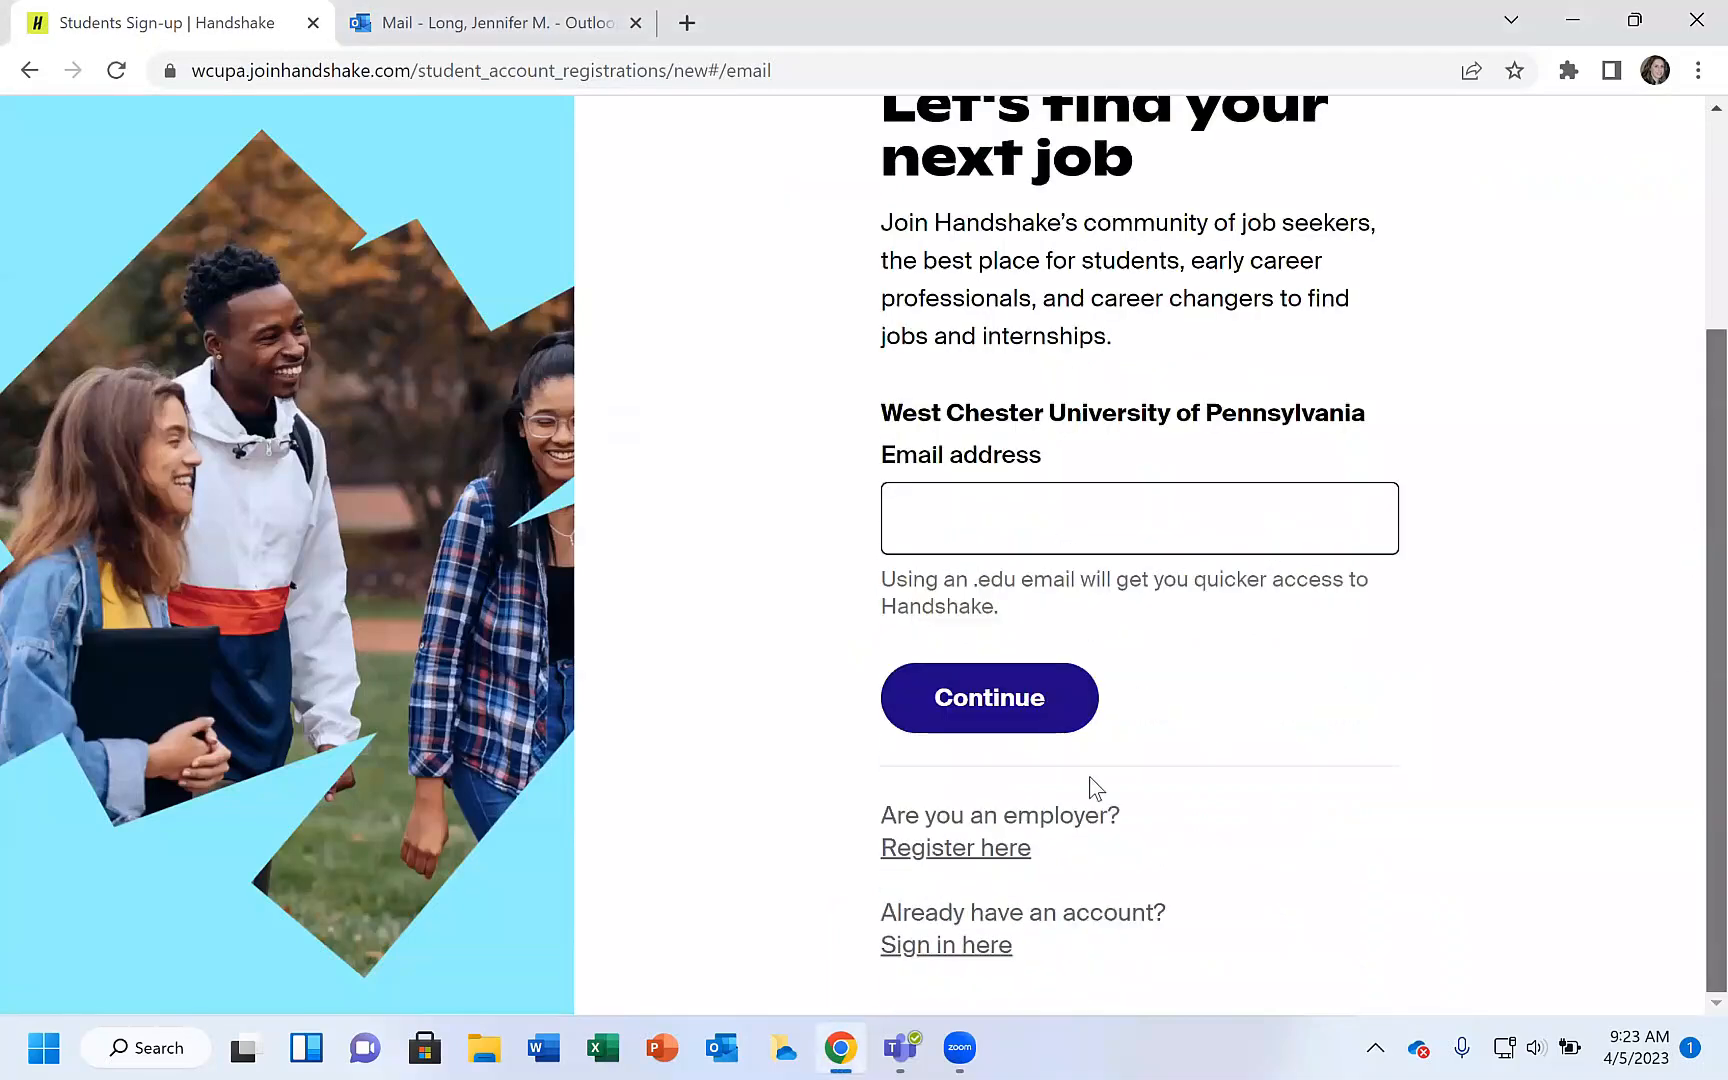
left_click(955, 847)
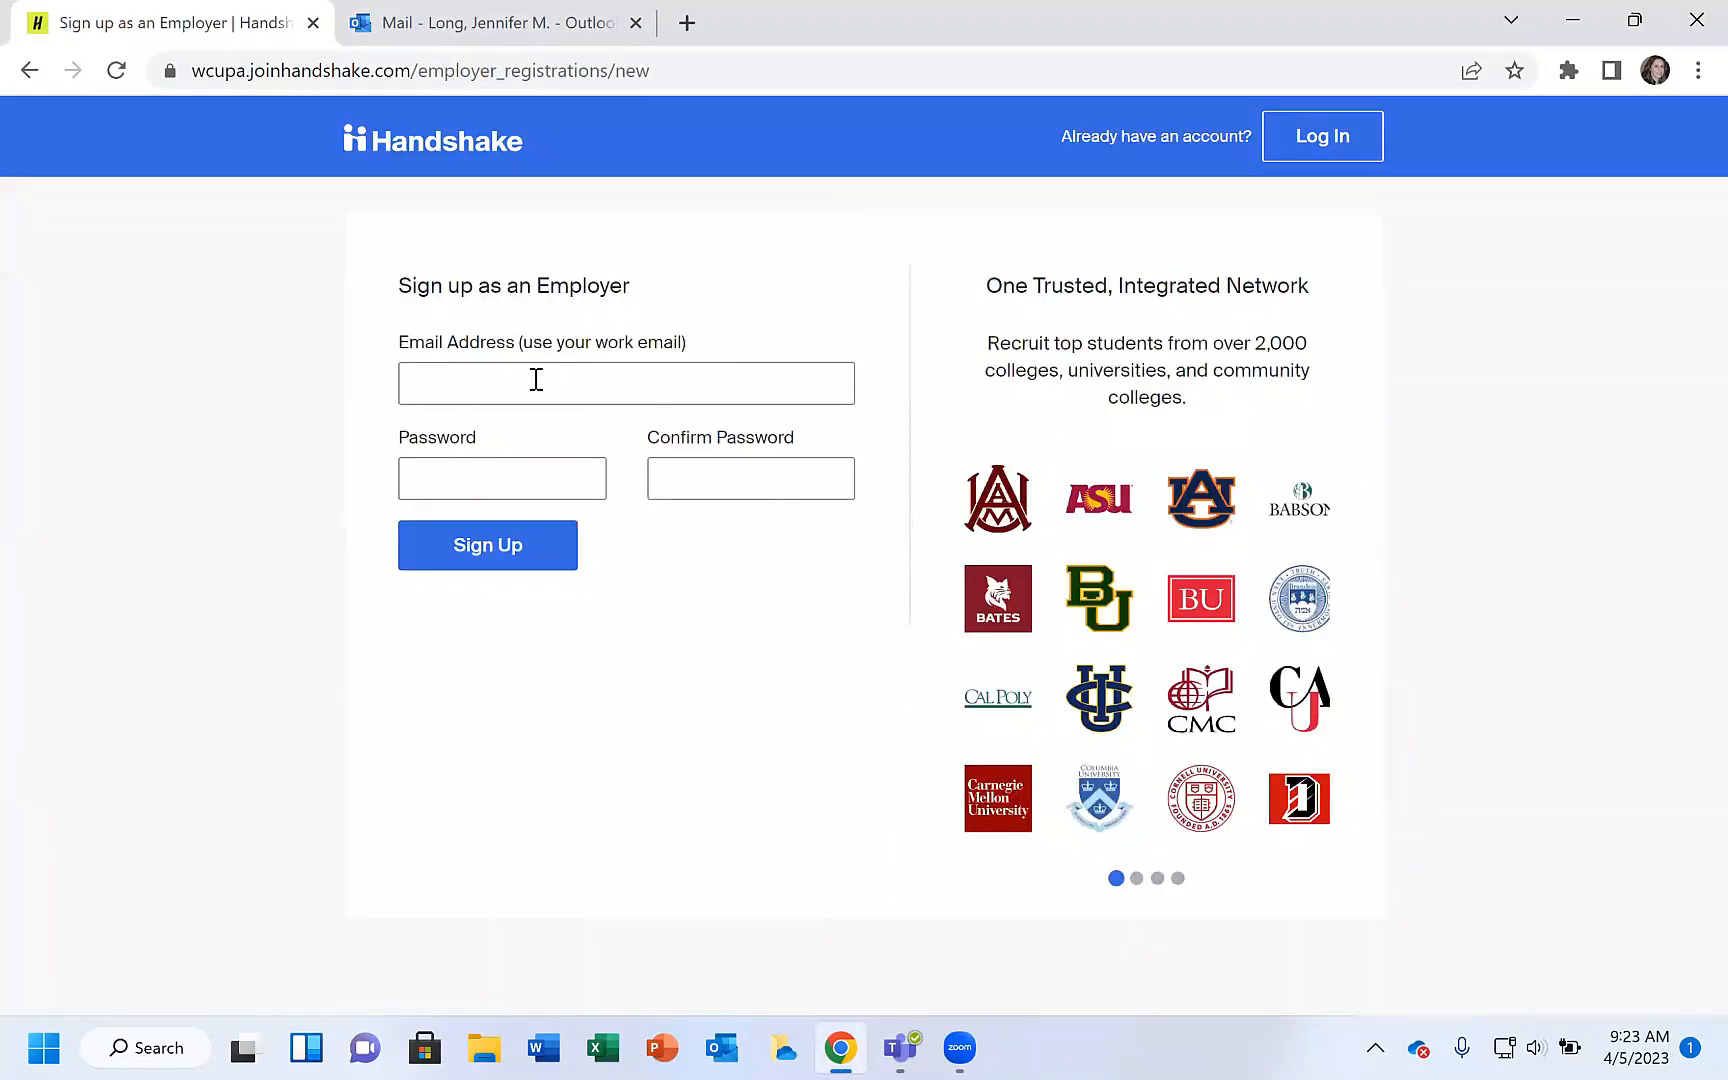
Fill in the work e-mail address using the saved suggestion.
left_click(536, 380)
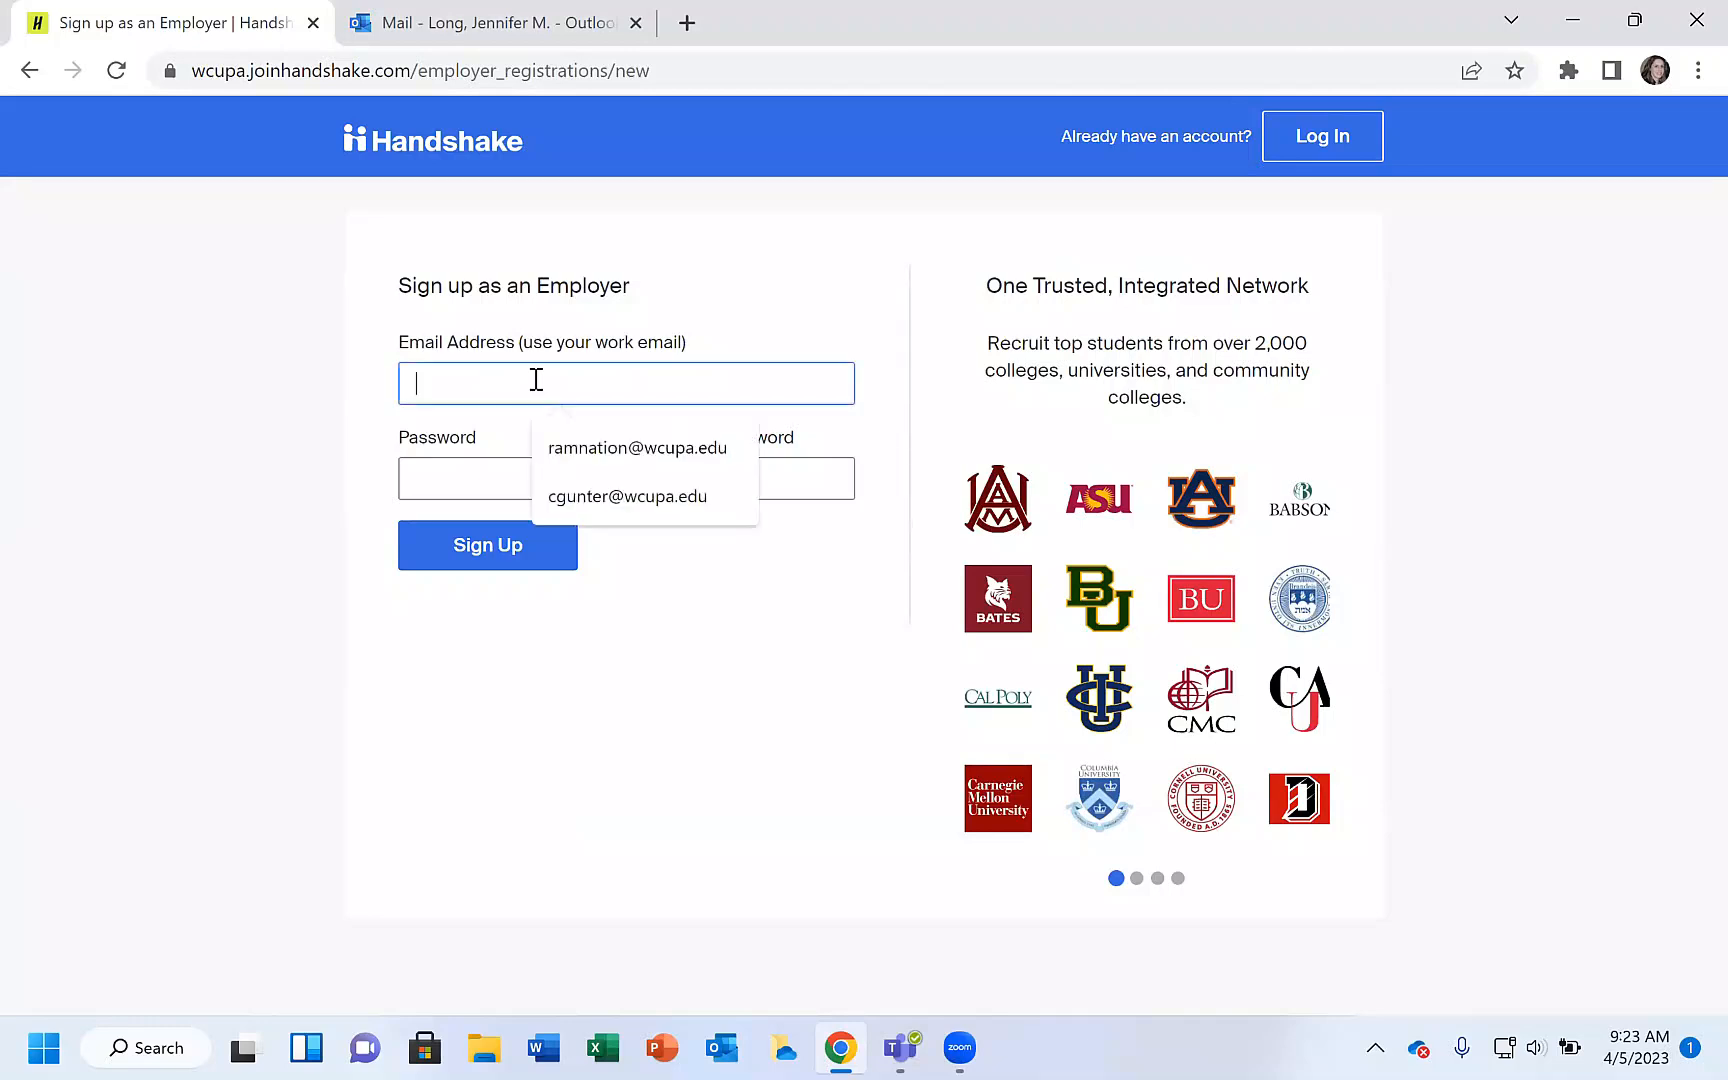
left_click(548, 452)
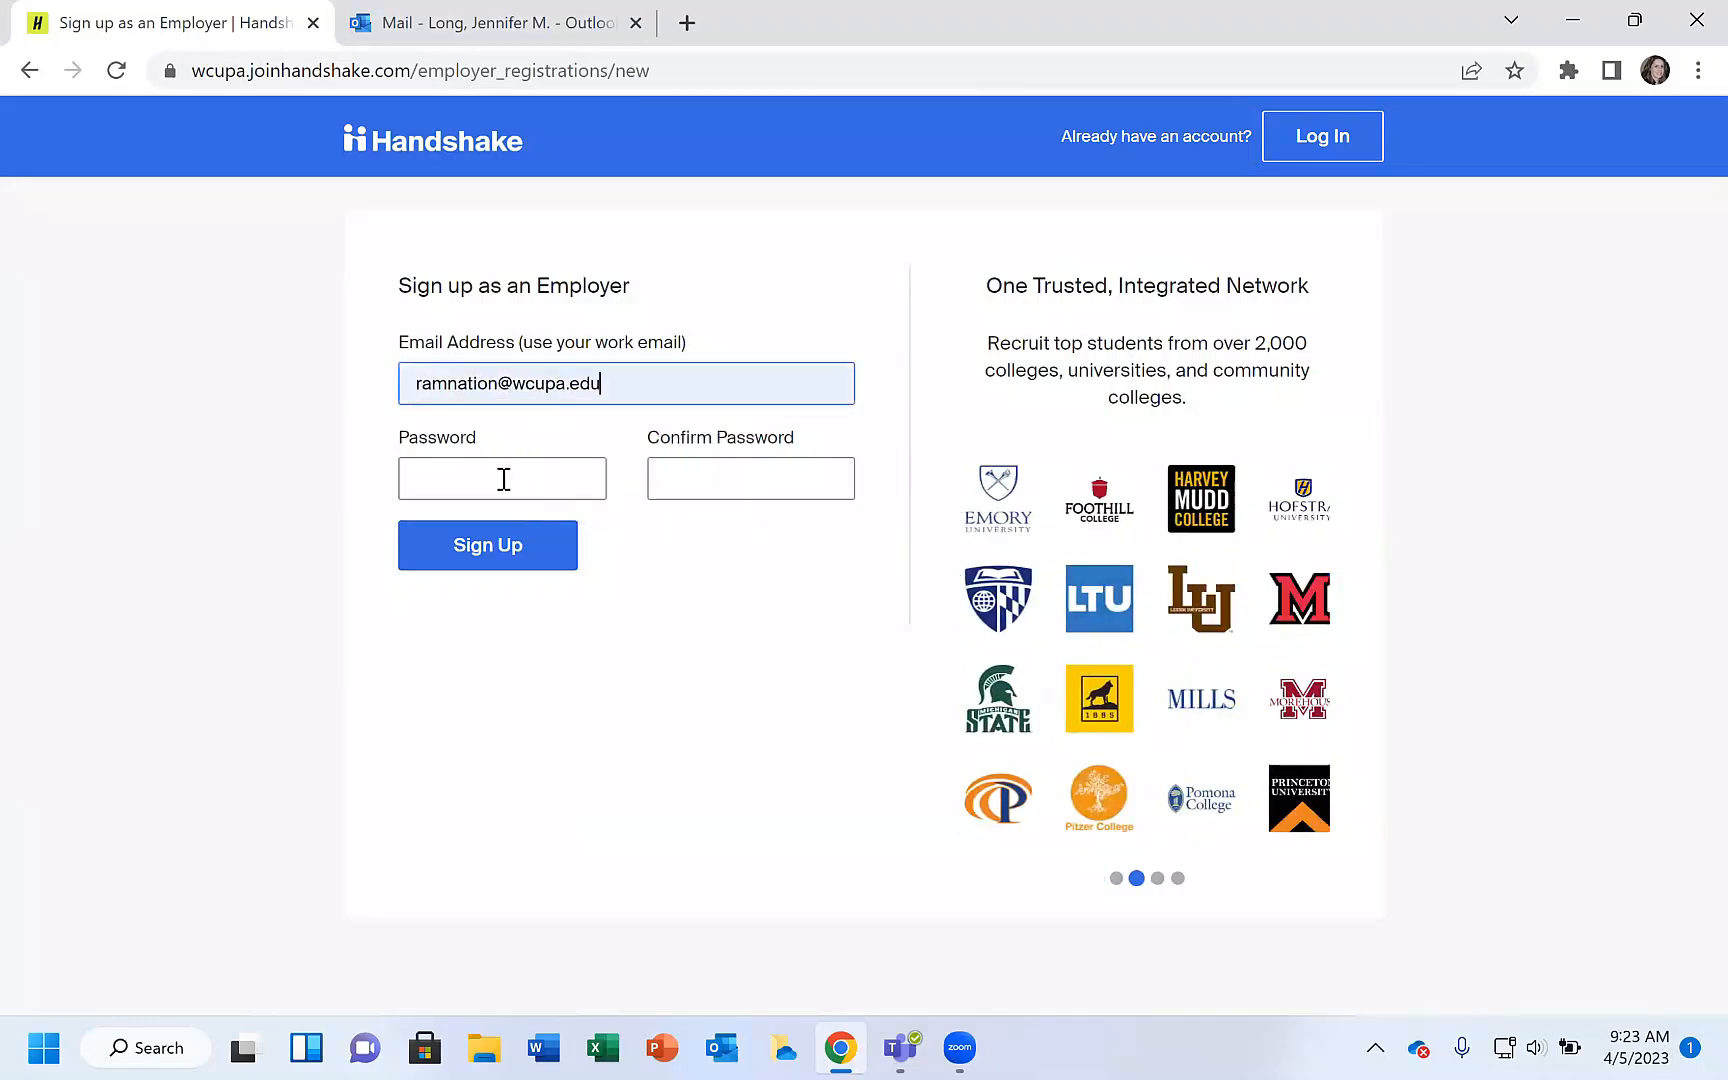
Enter and confirm the account password, then sign up.
left_click(504, 479)
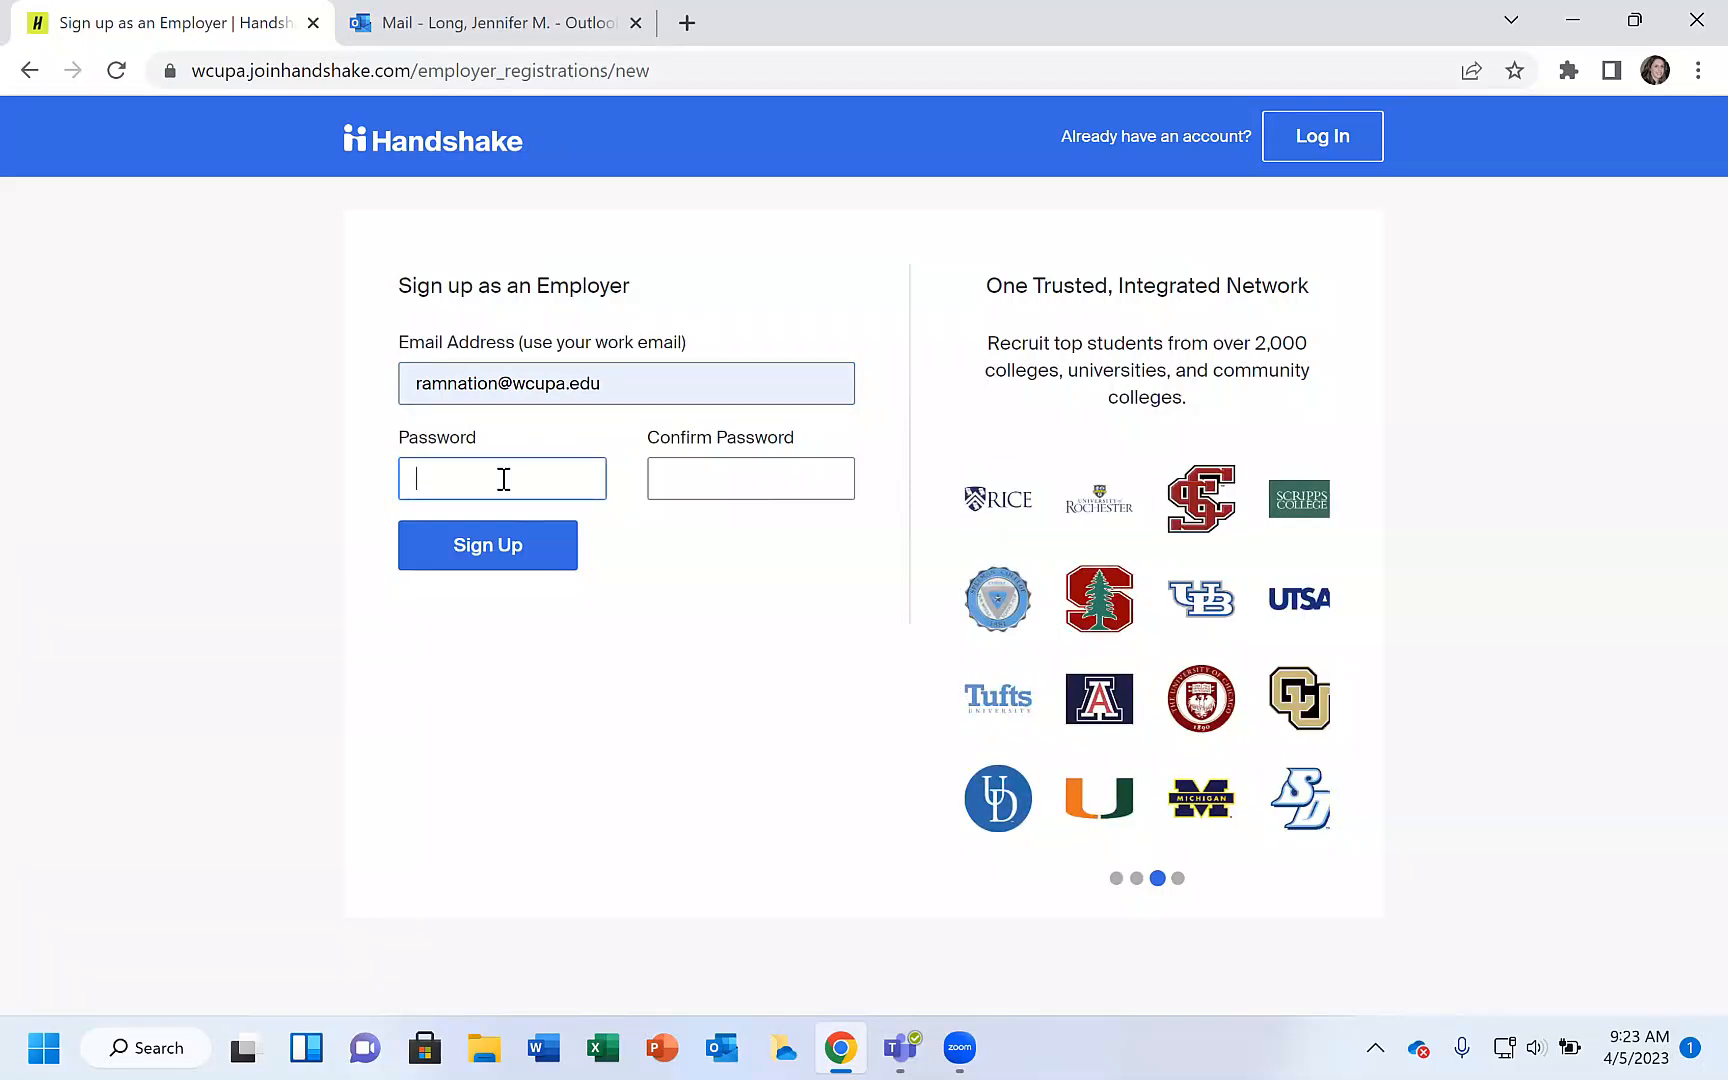
type("•••")
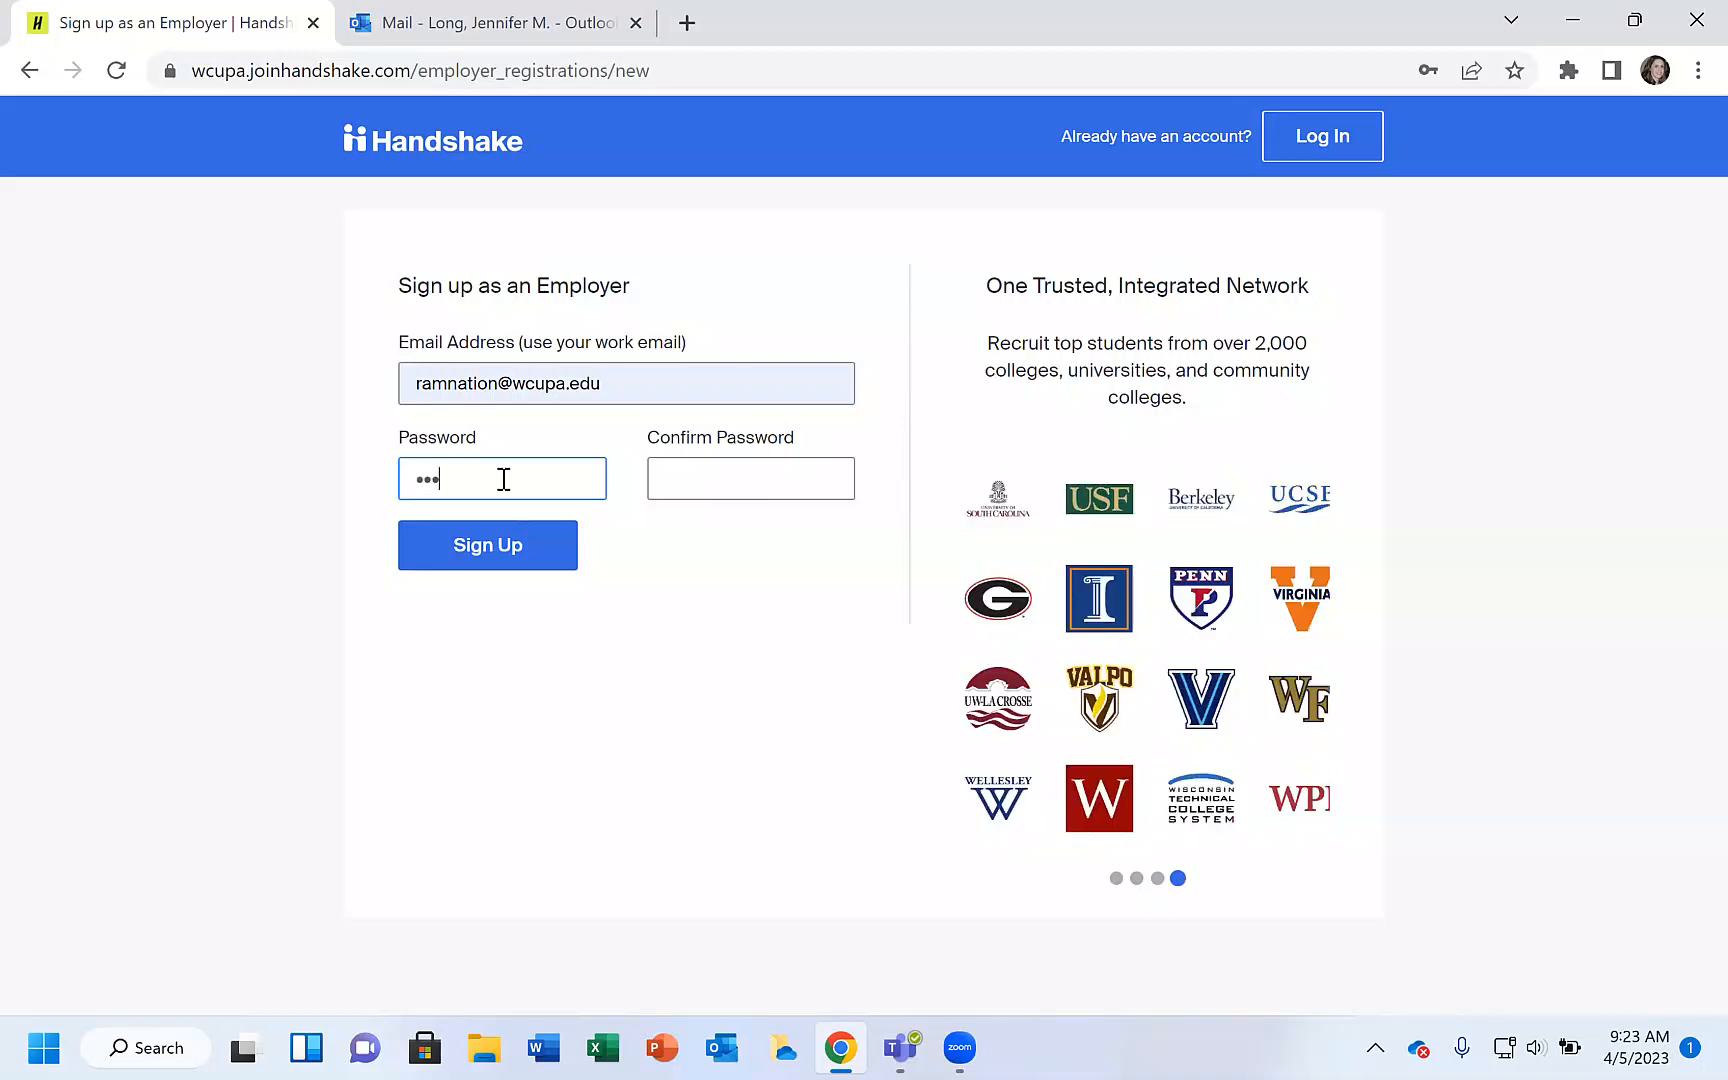
type("•••")
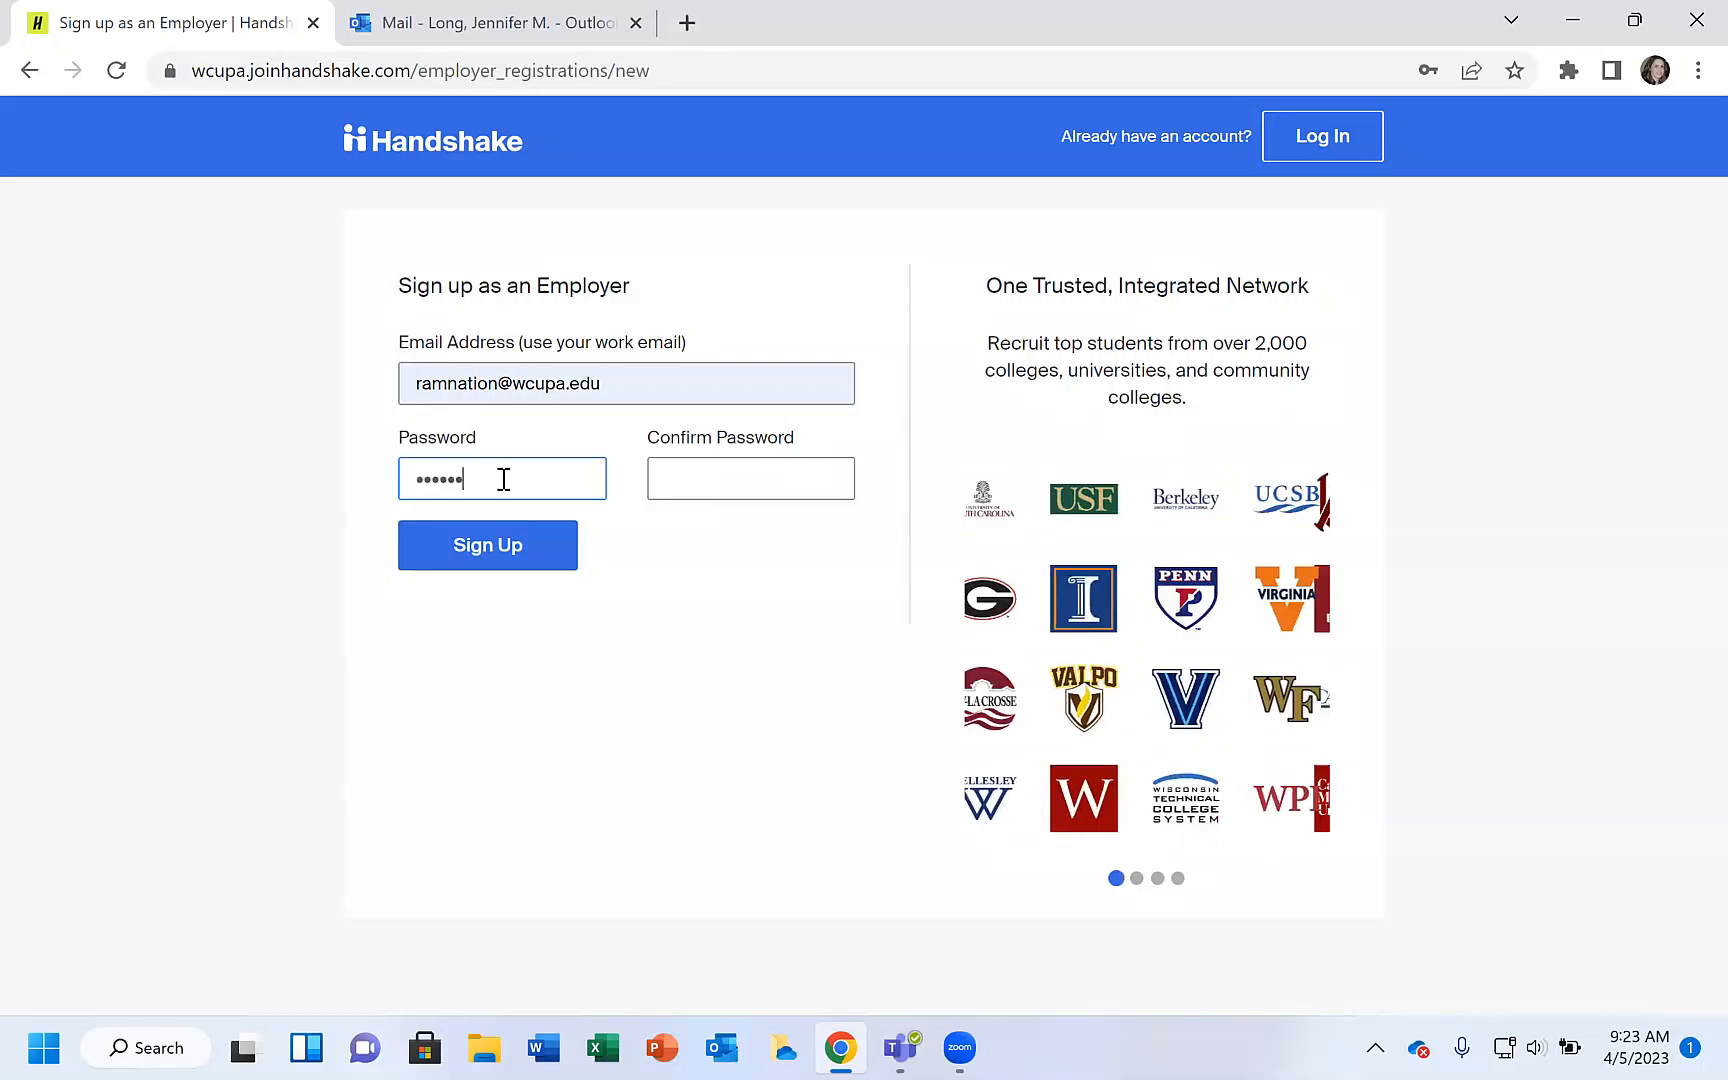
type("•••••")
key("Tab")
type("••••••••••••")
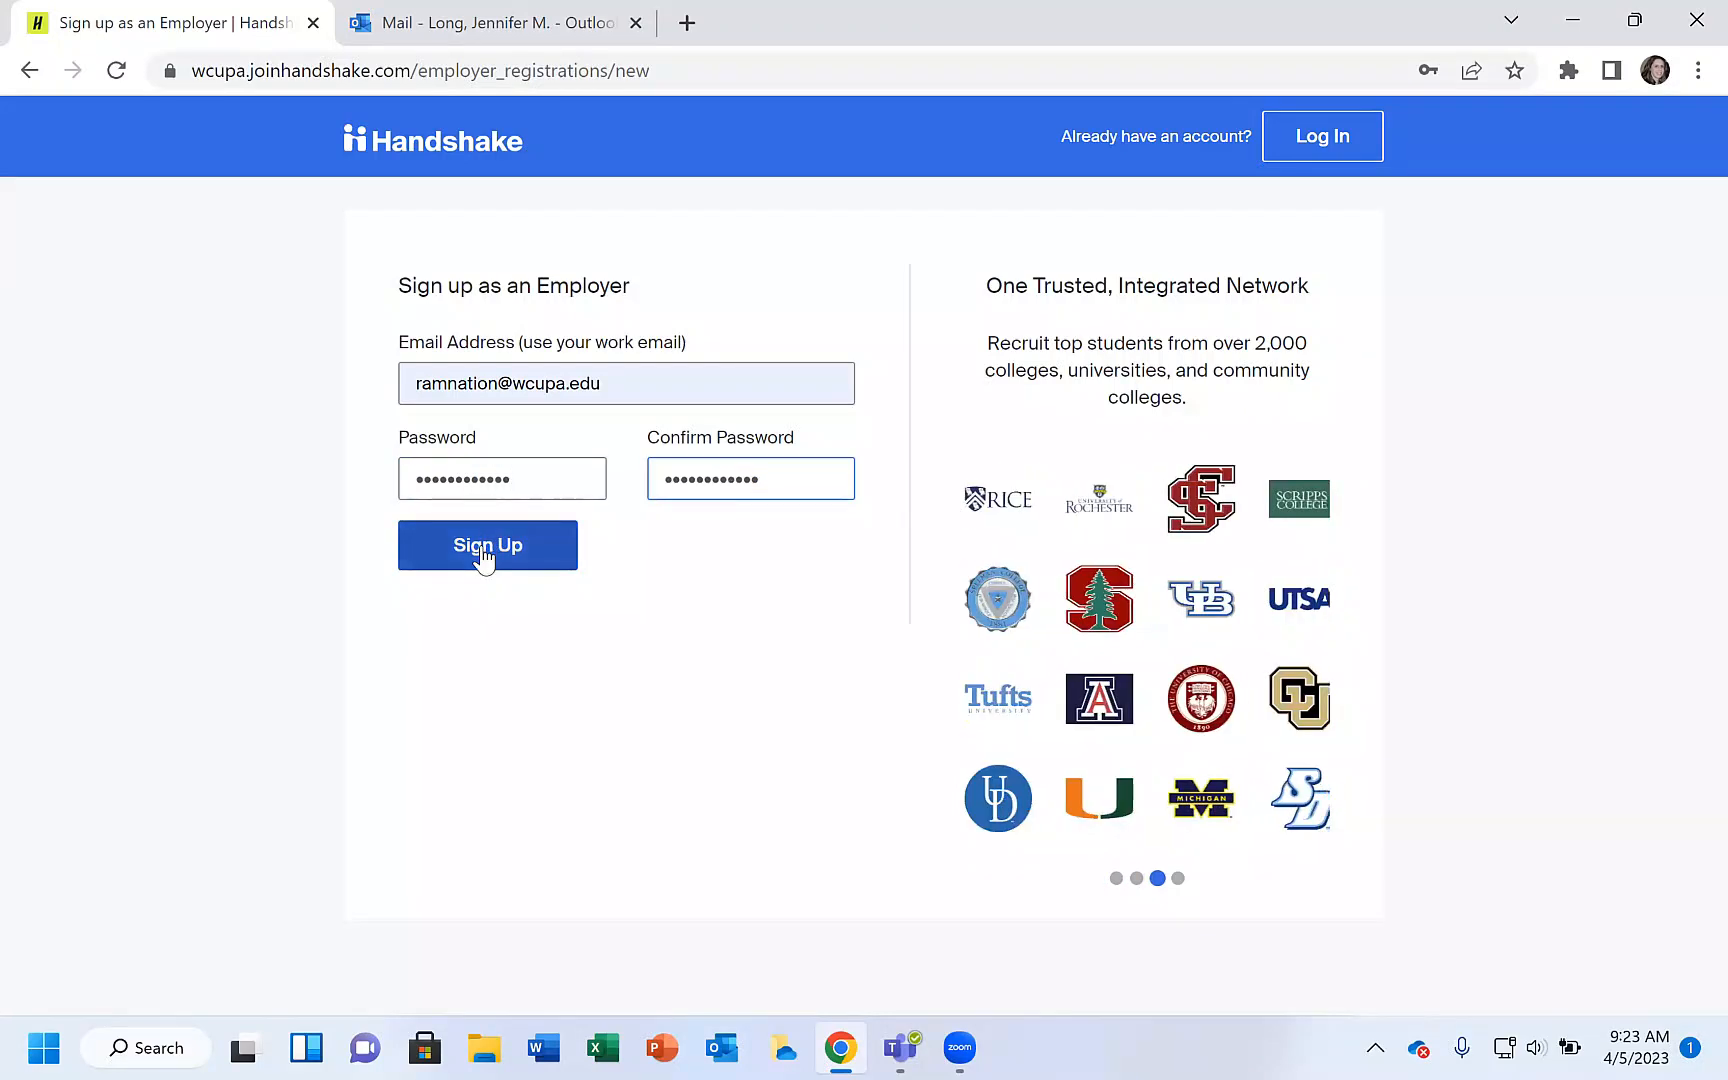
left_click(483, 553)
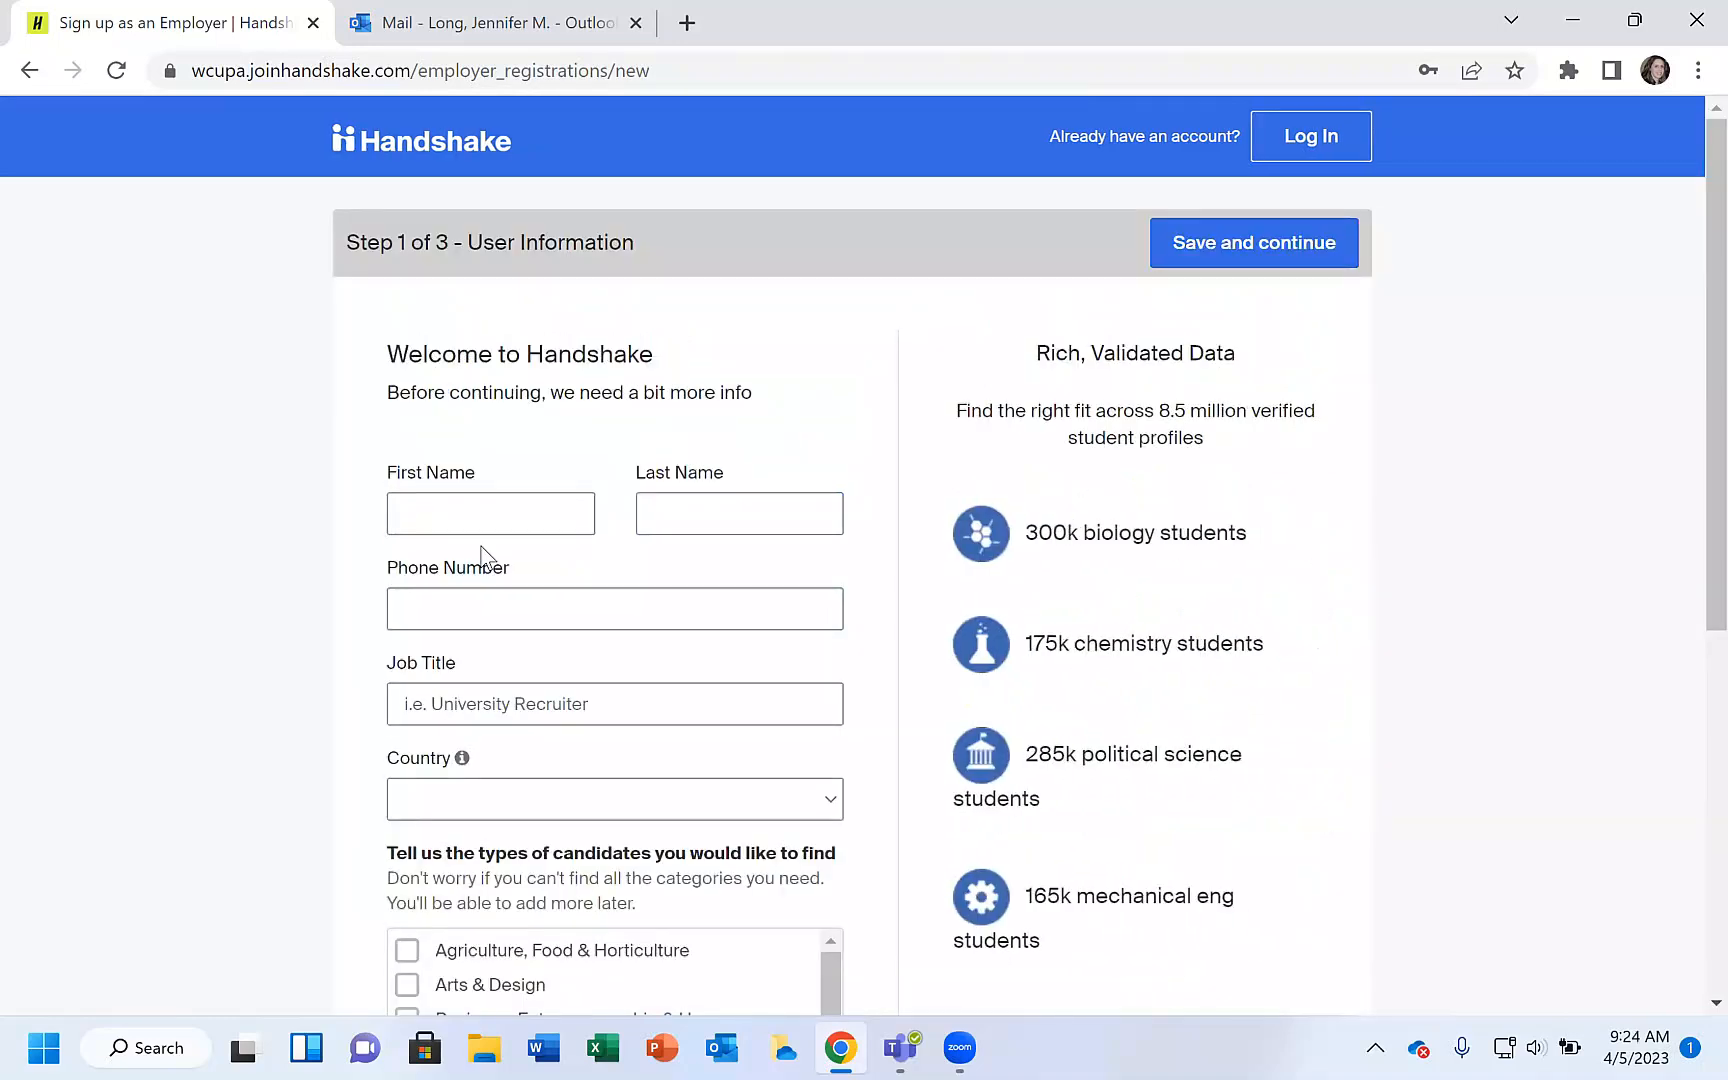
Enter the user's first name, last name and phone number.
left_click(466, 518)
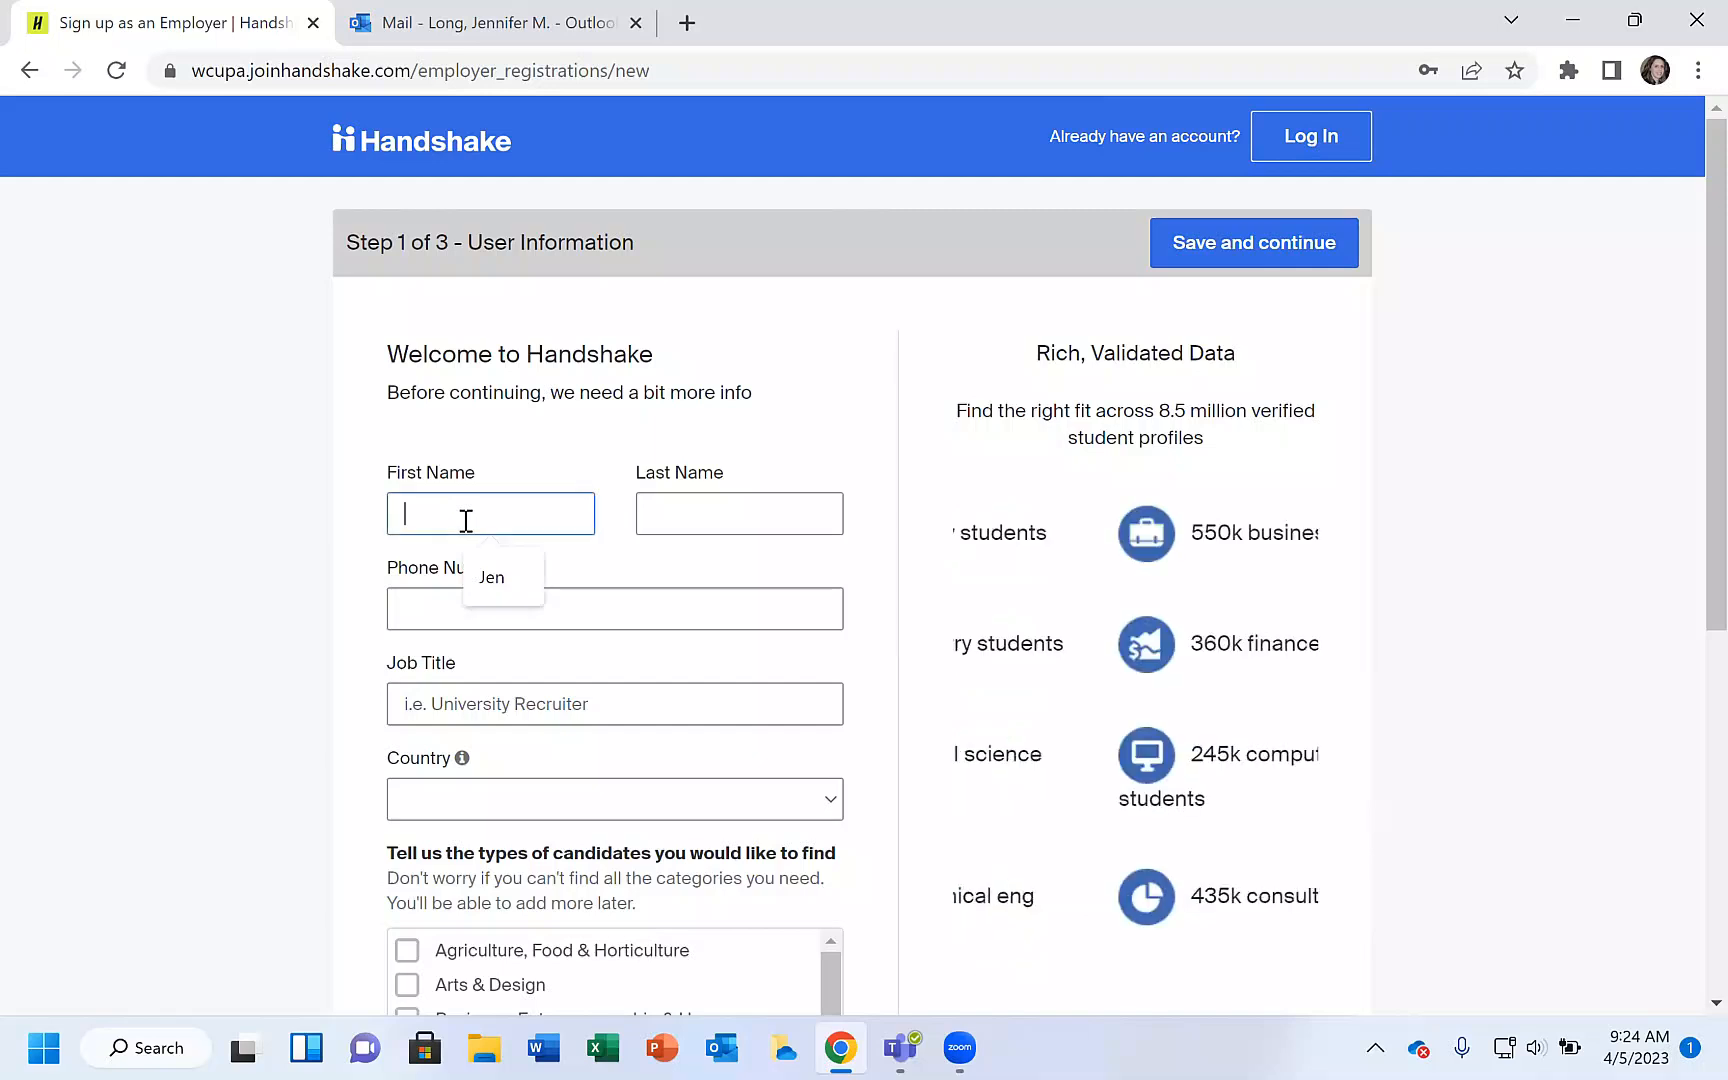
key("Tab")
key("Tab")
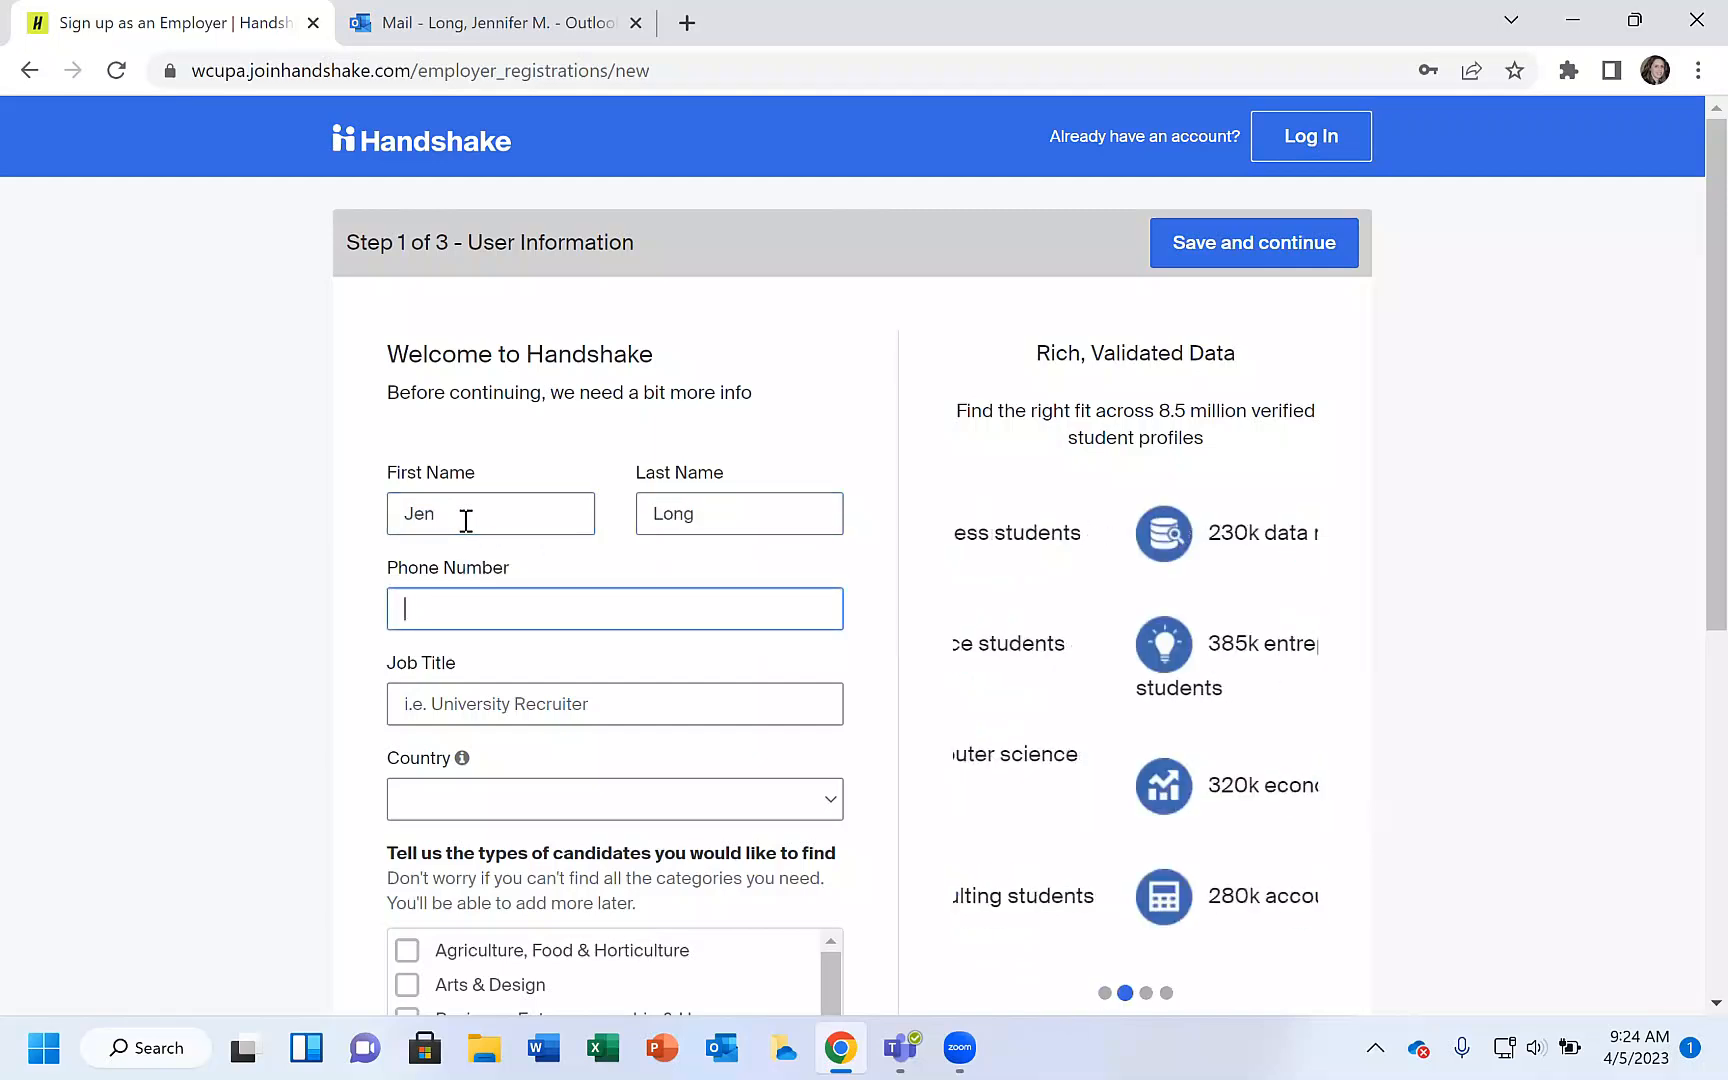
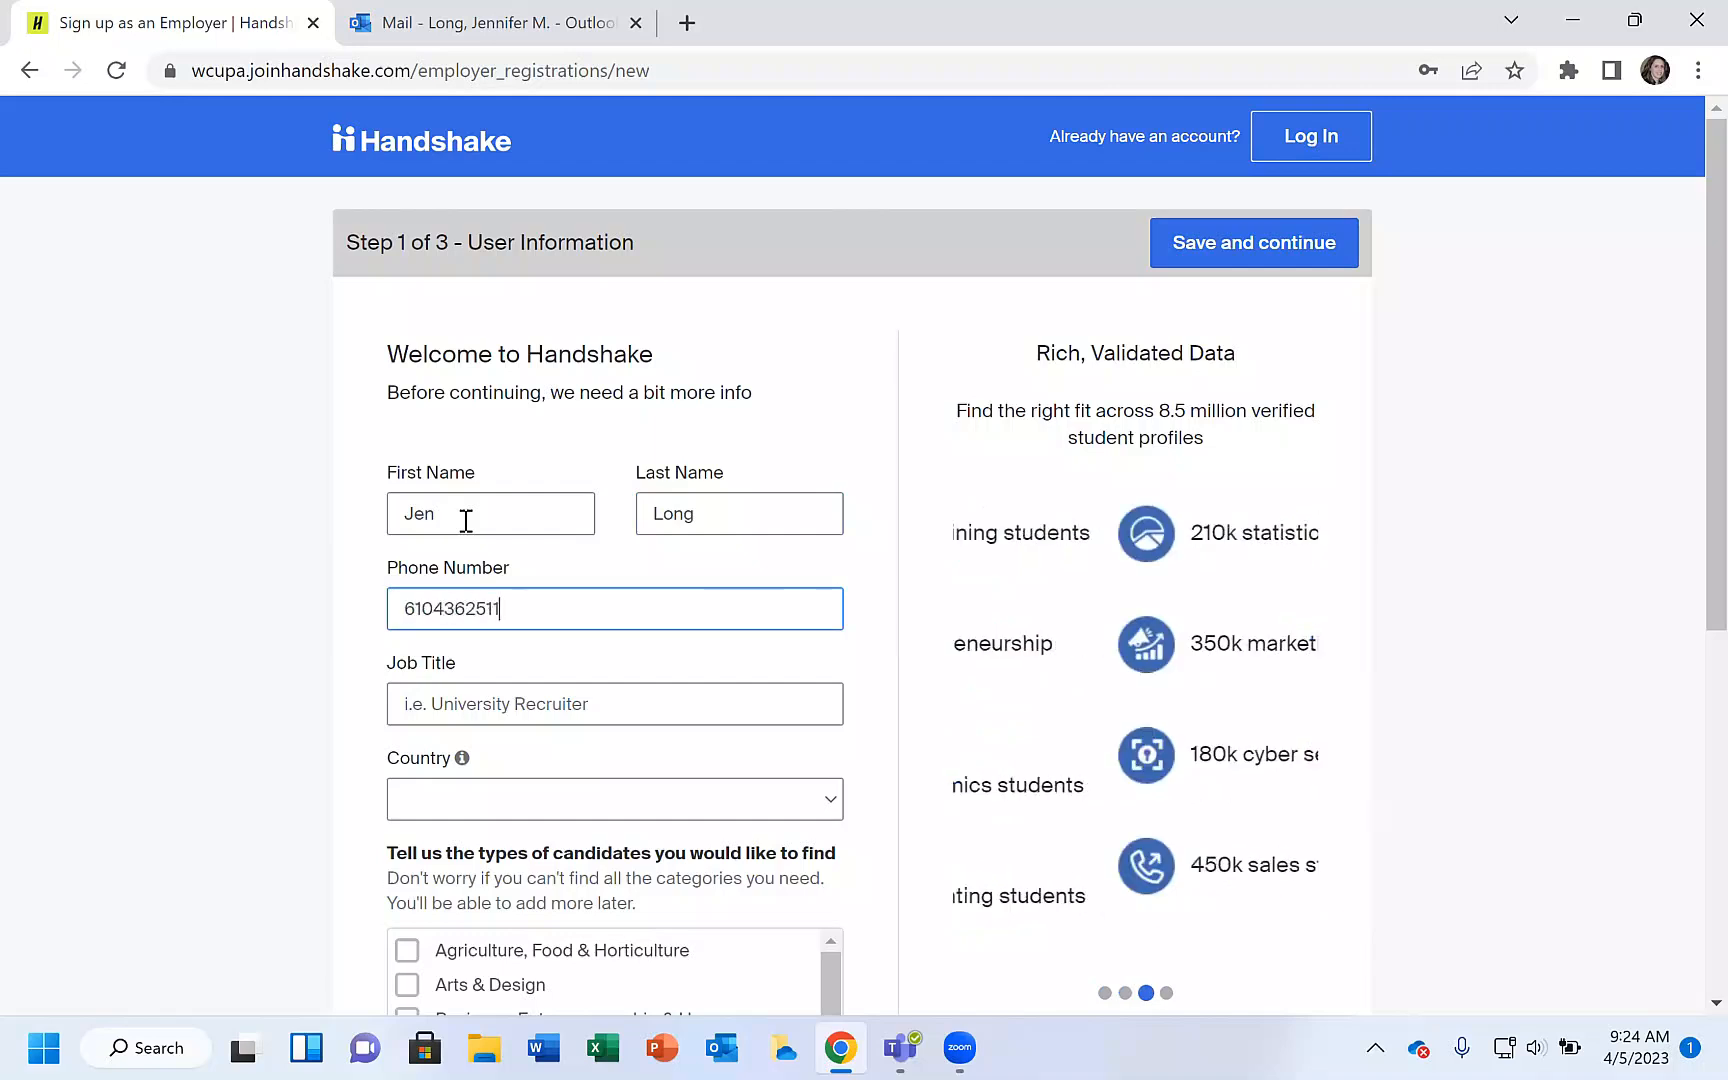
Set the job title to Director and the country to United States of America.
key("Tab")
type("Director")
key("Tab")
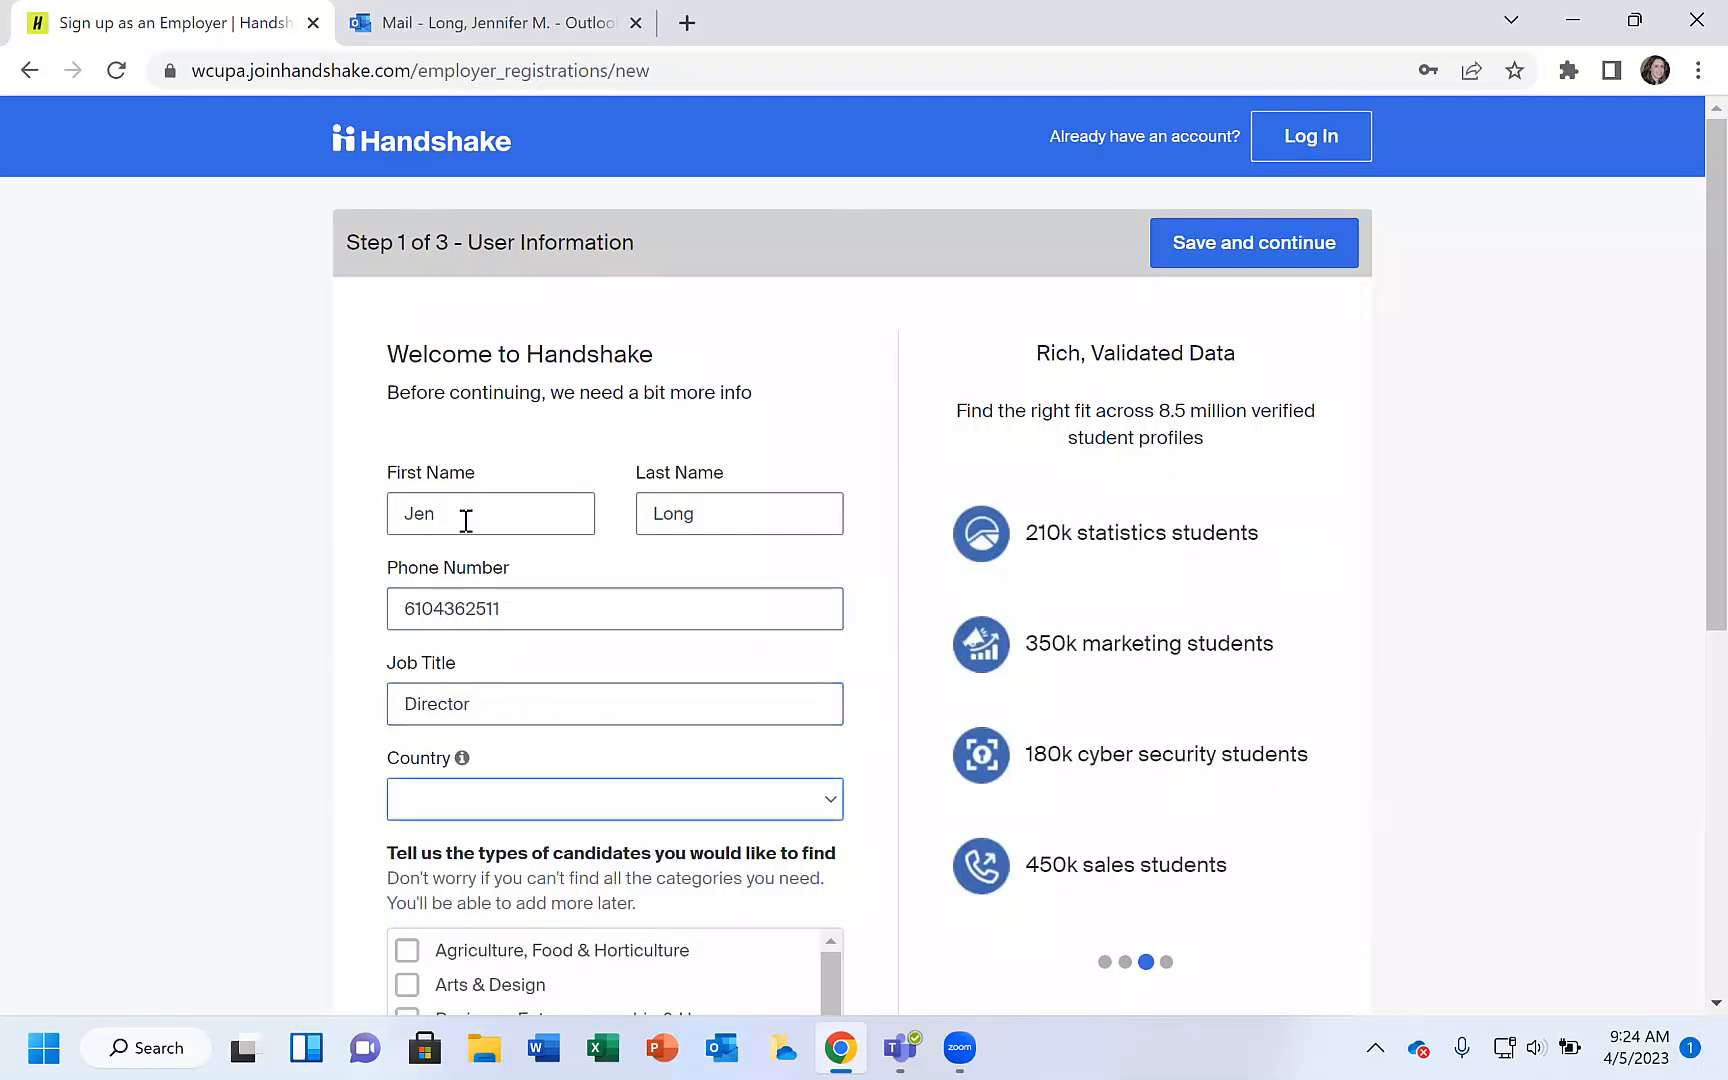
left_click(597, 797)
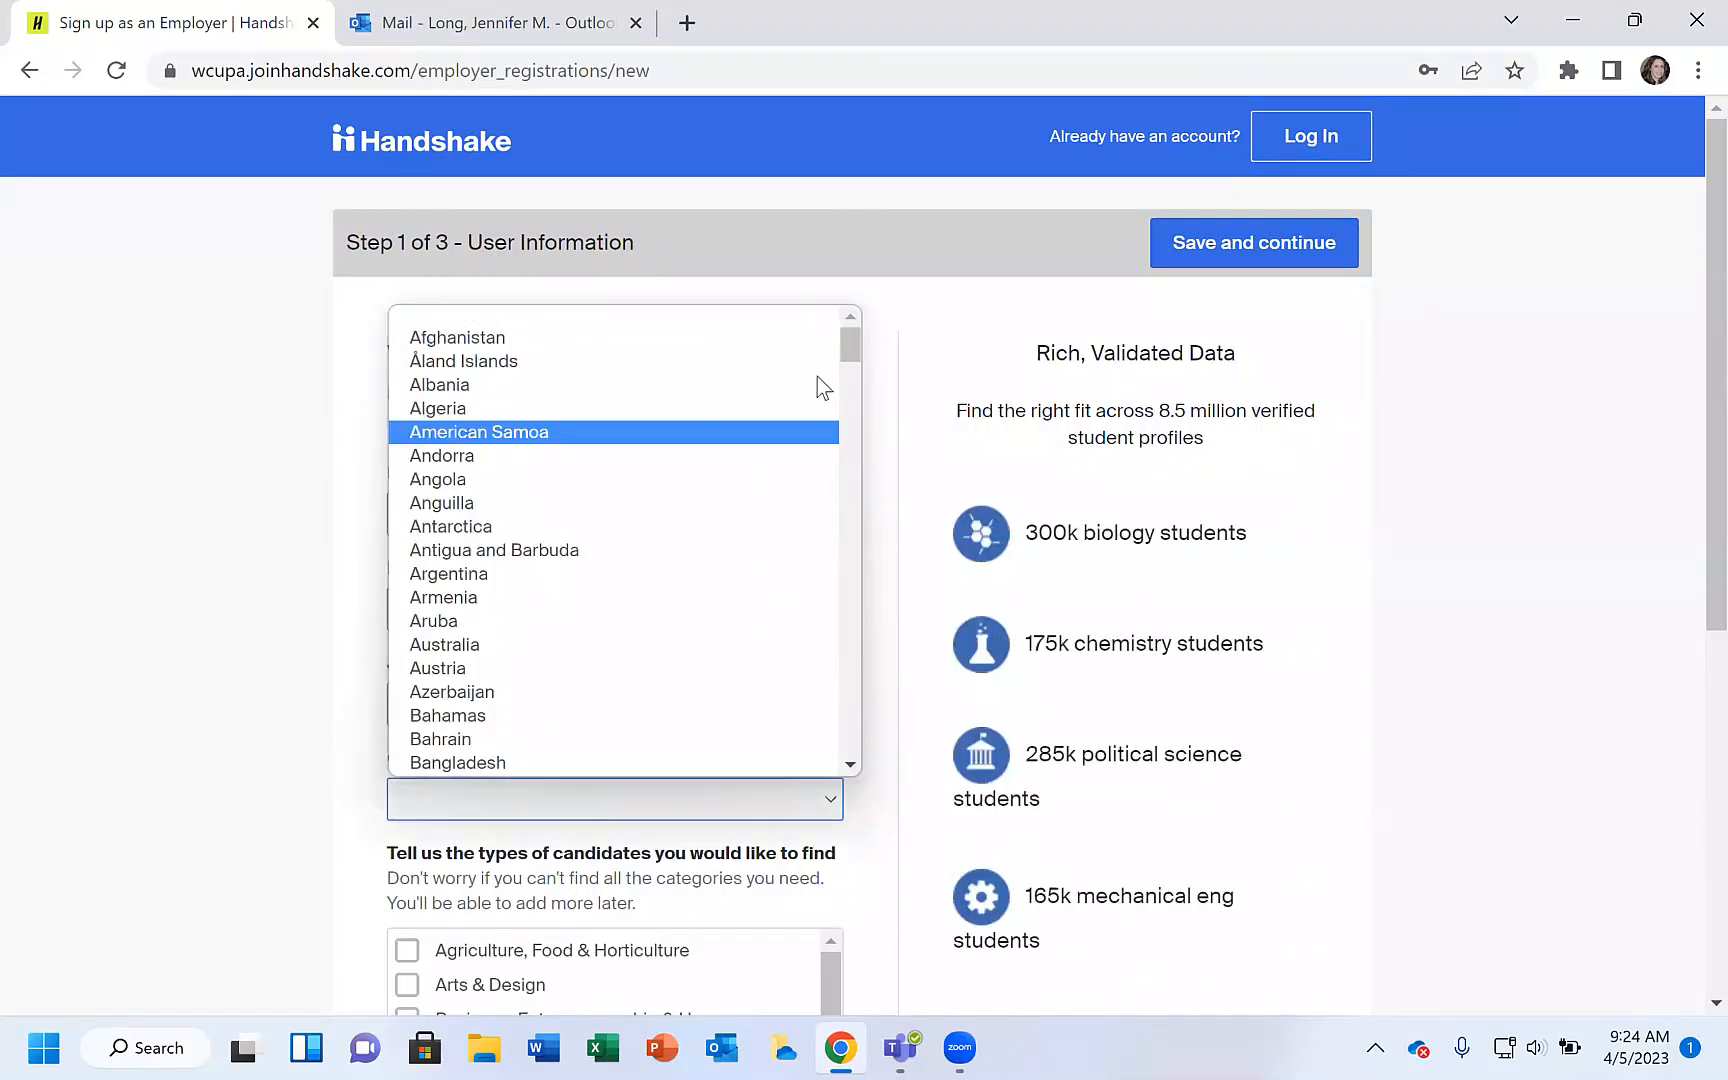
scroll(836, 706, "down", 20)
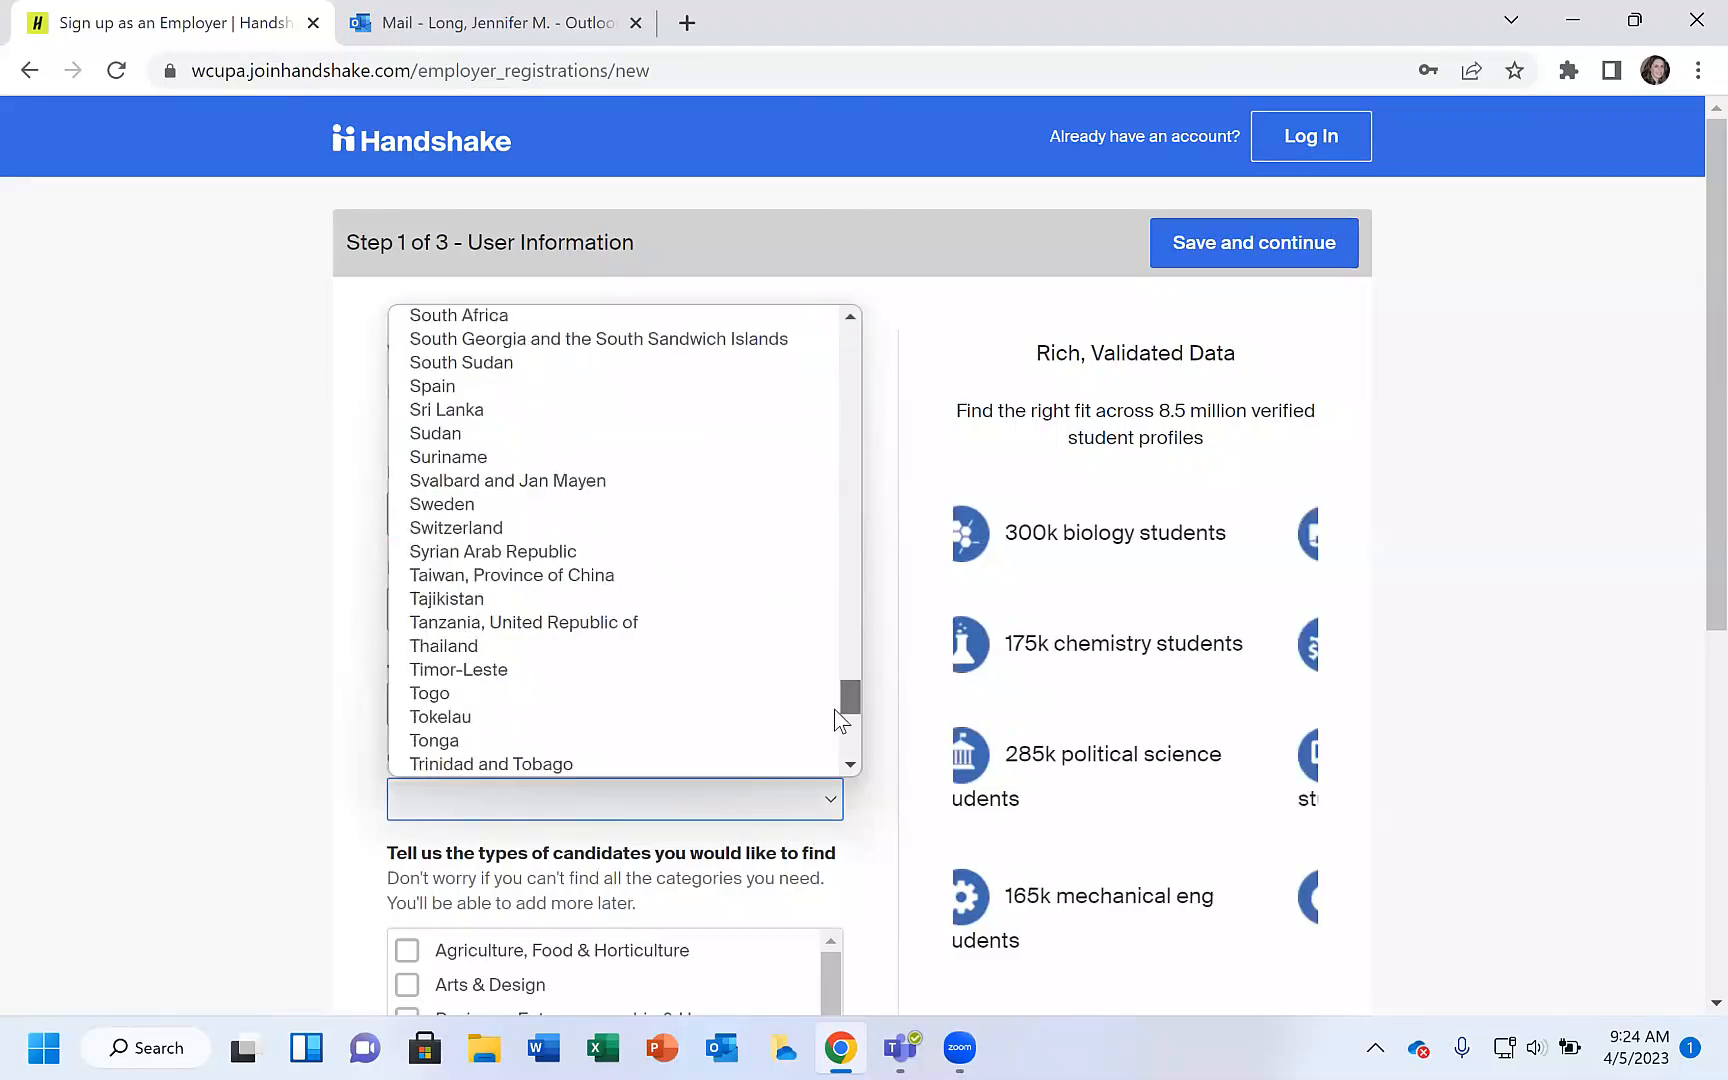
scroll(836, 718, "down", 4)
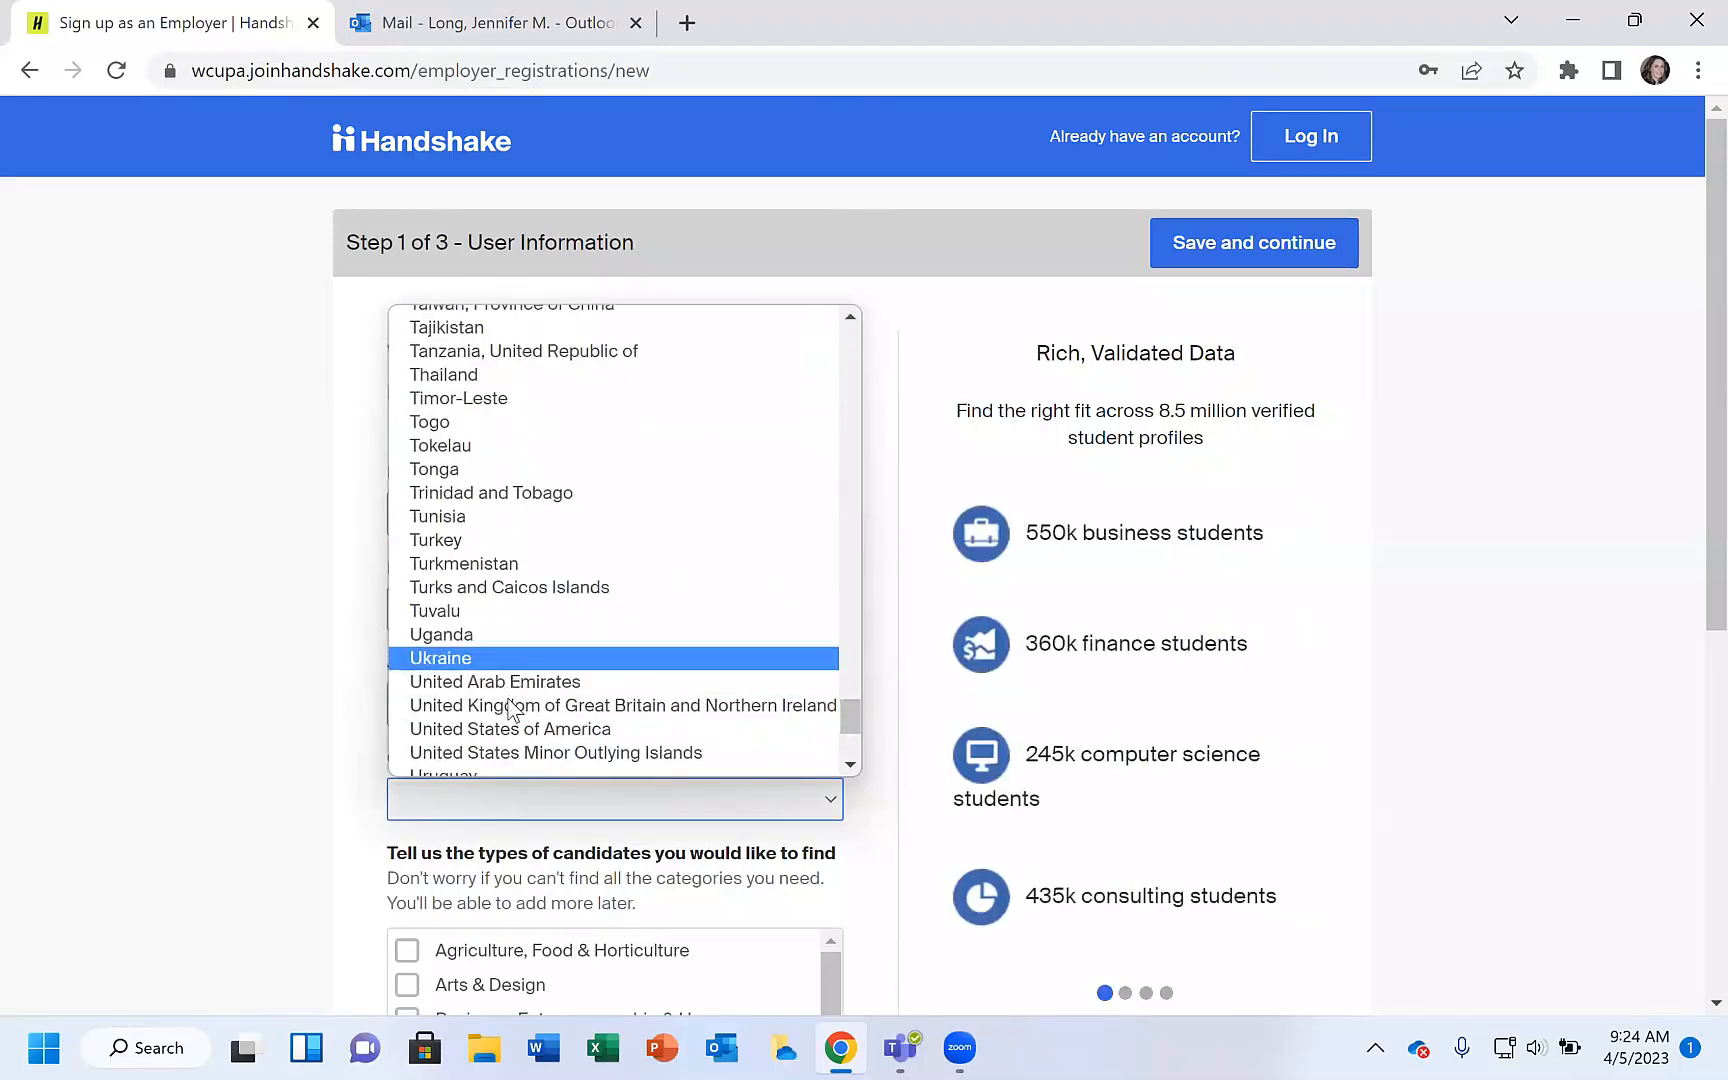
left_click(513, 725)
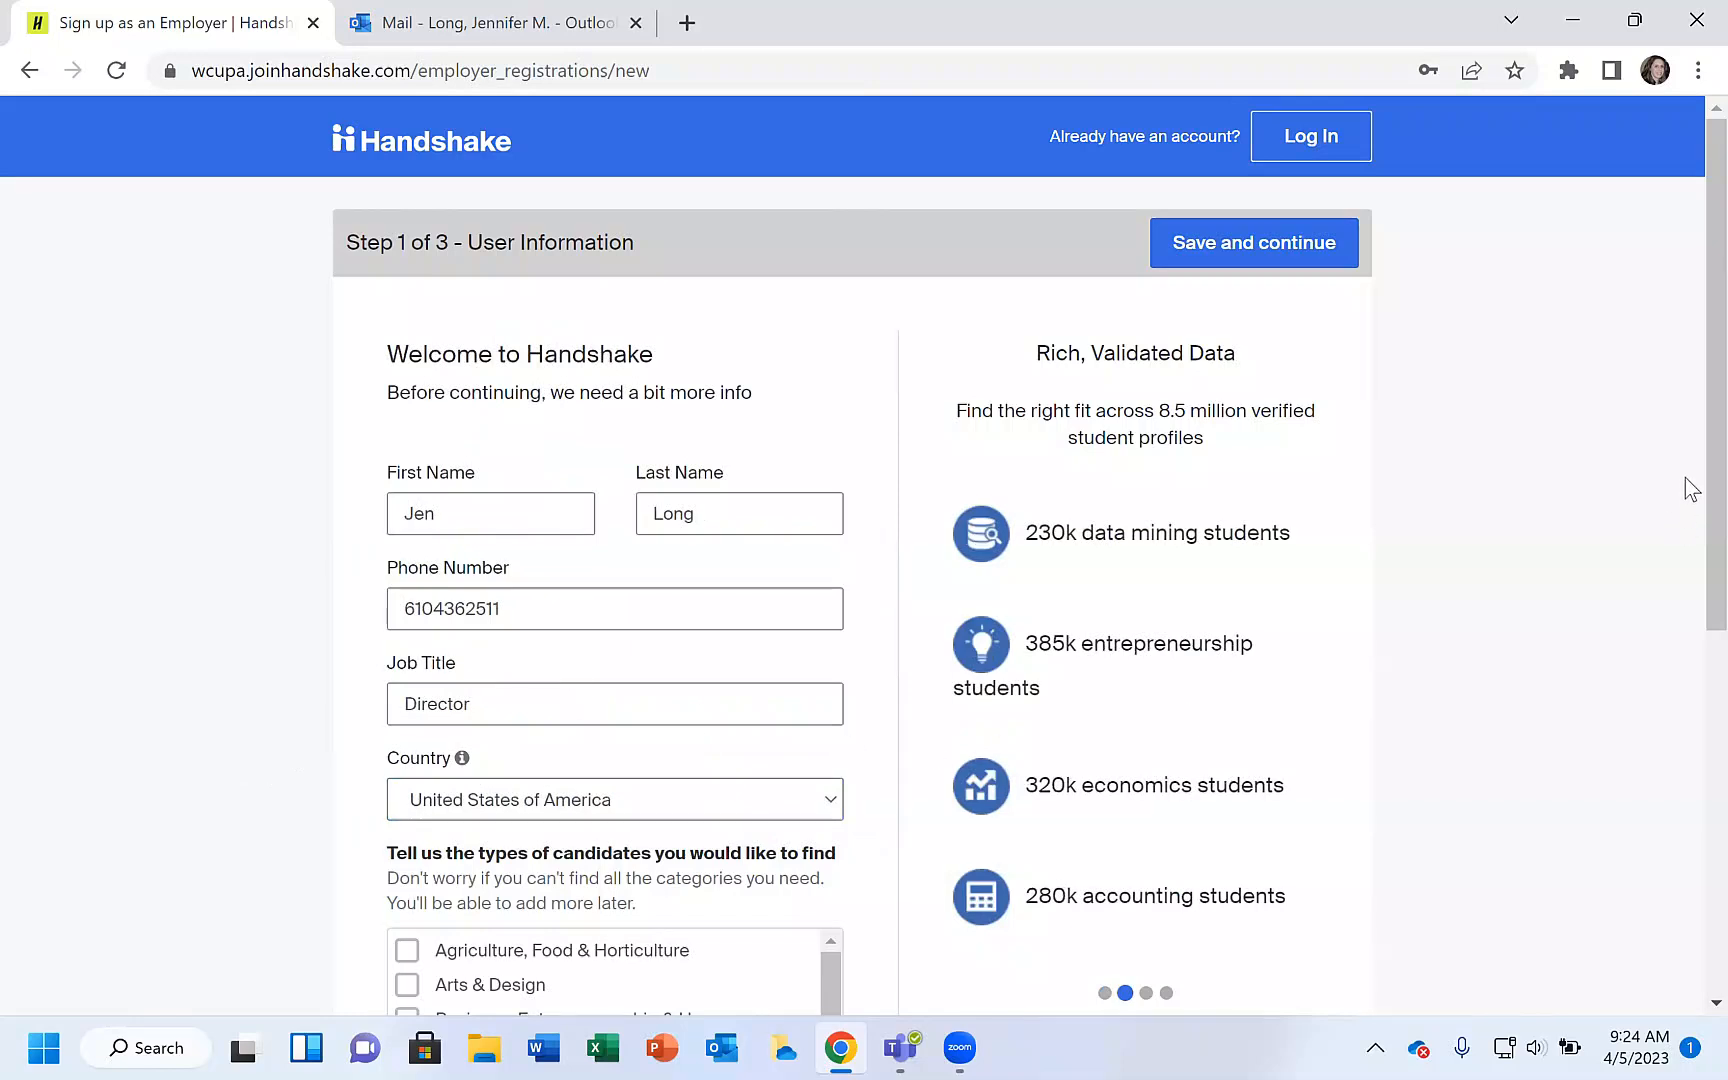
Select Education as a type of candidate to find.
scroll(1690, 482, "down", 2)
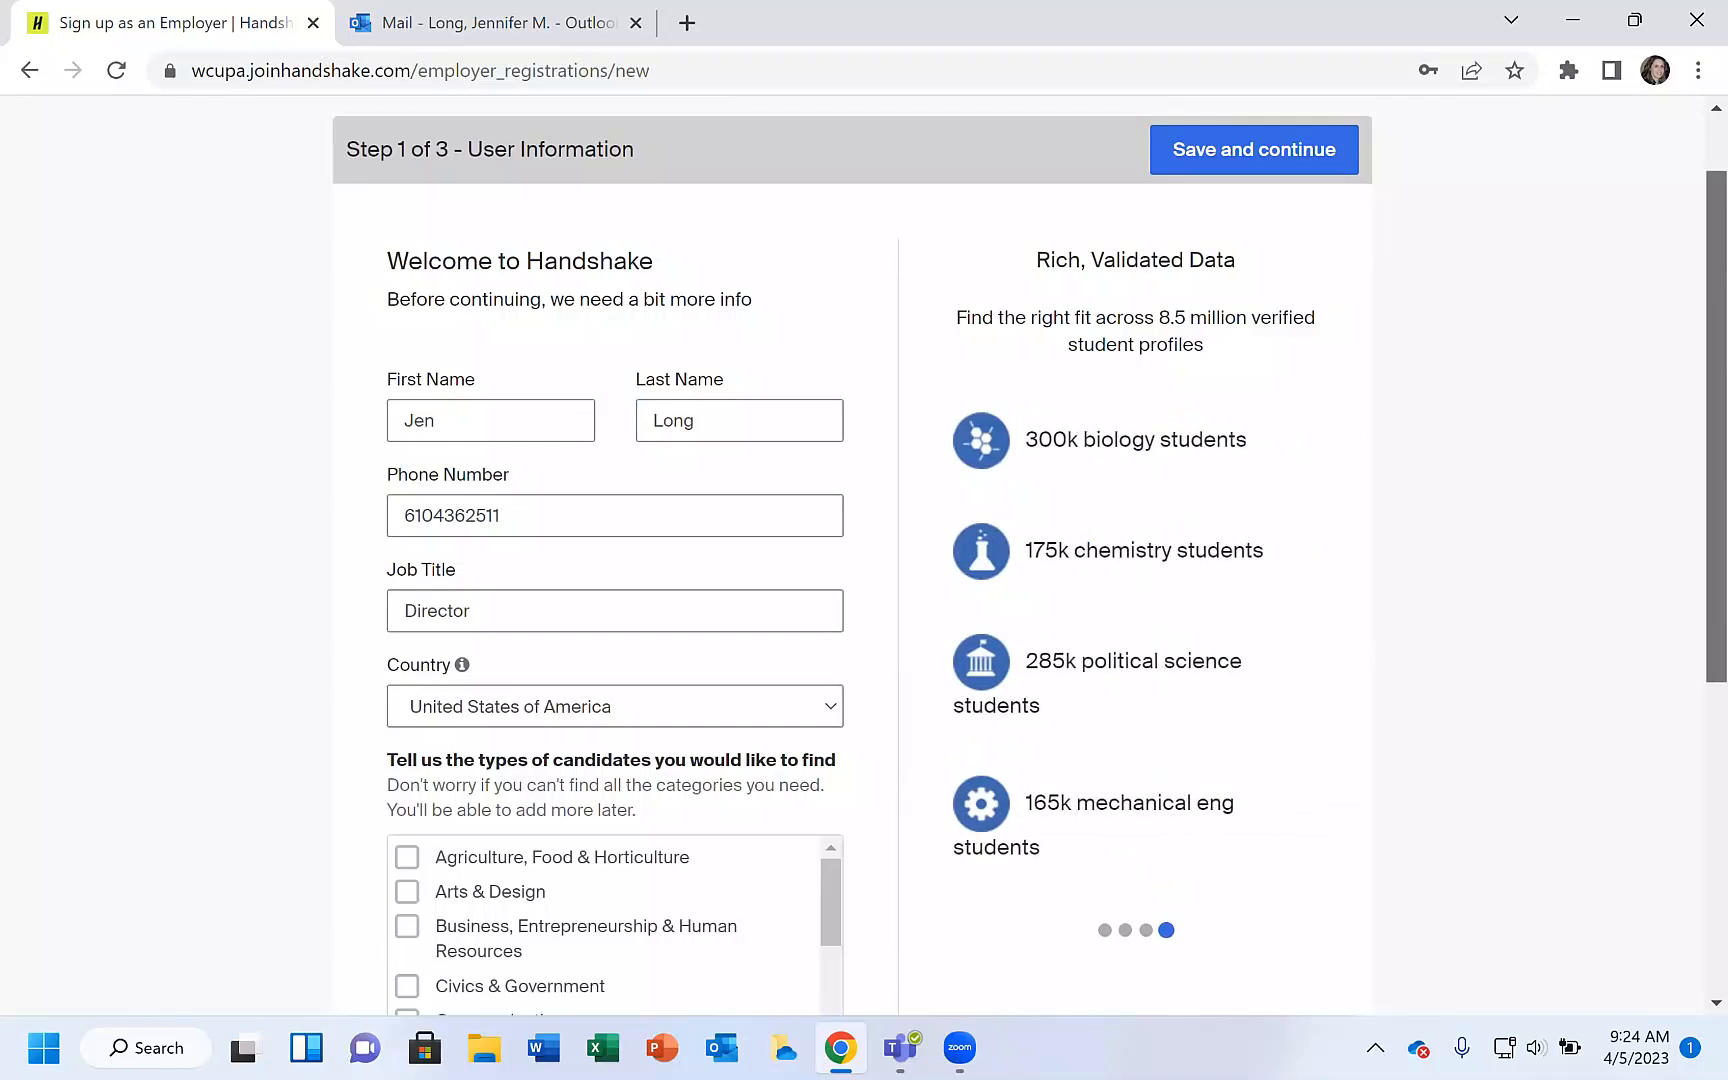
scroll(1030, 559, "down", 2)
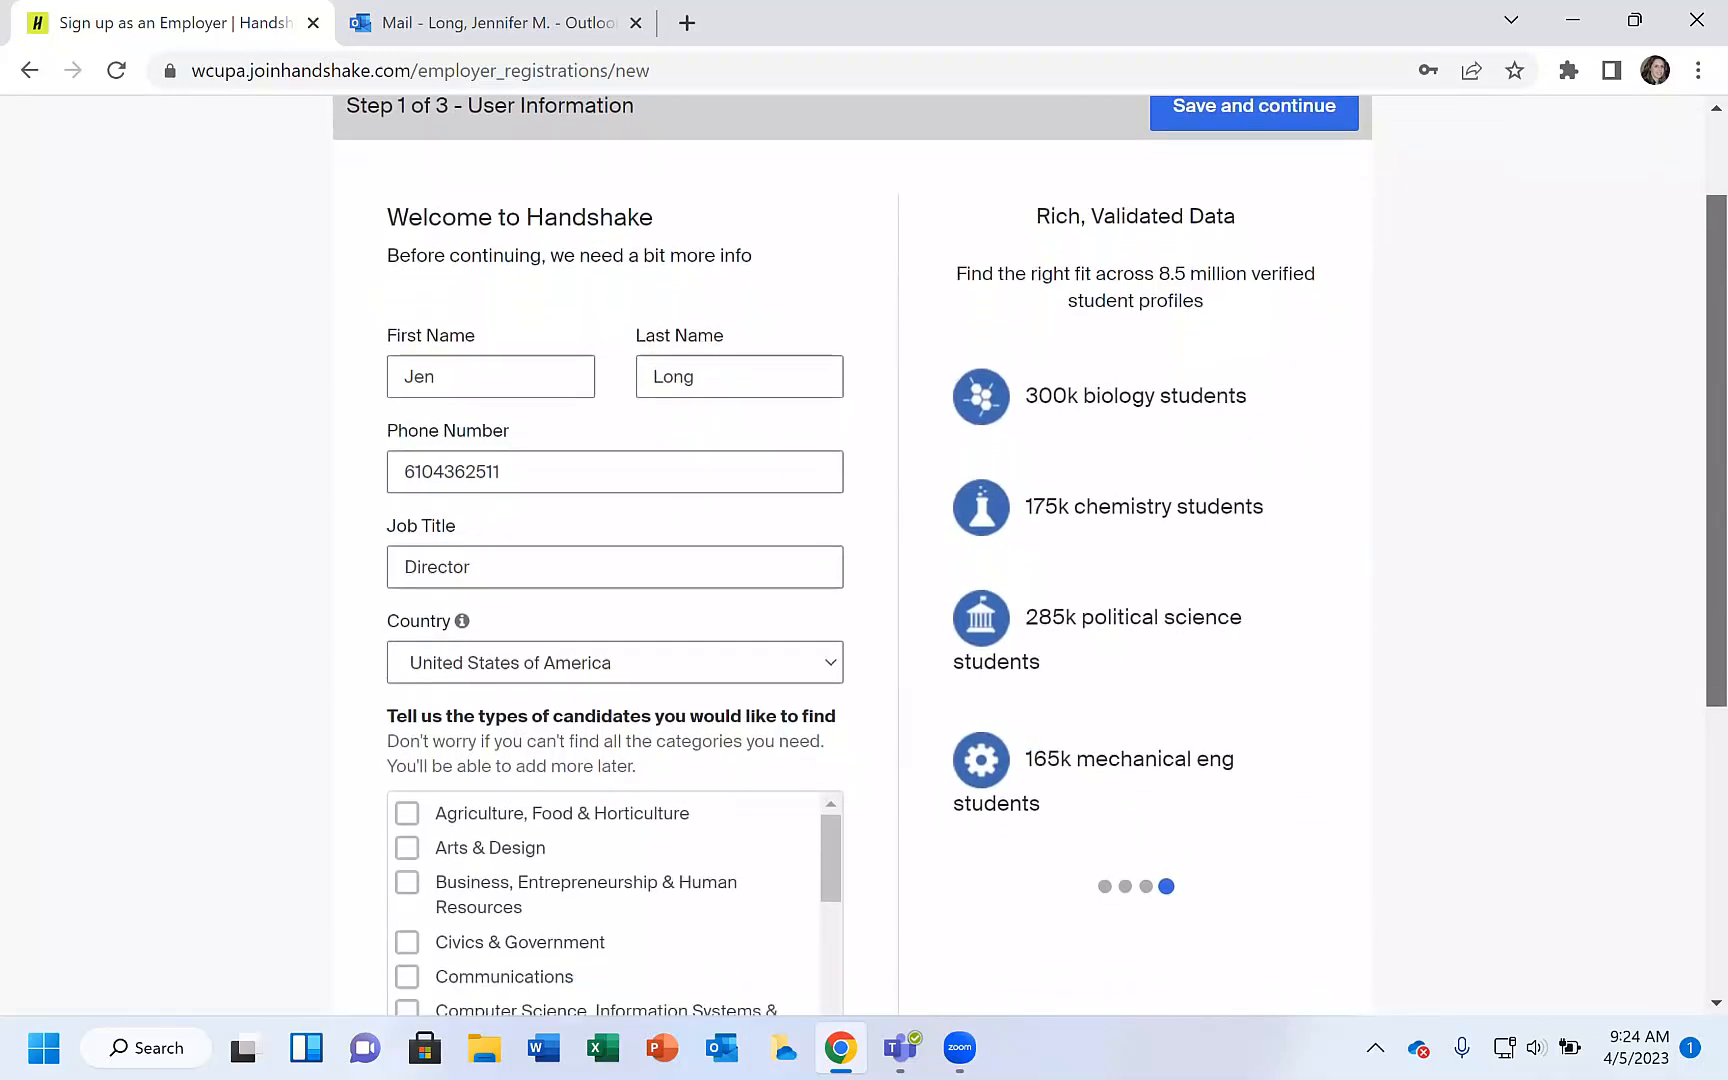
left_click_drag(1717, 490, 1717, 607)
left_click_drag(833, 641, 836, 662)
scroll(838, 672, "down", 2)
left_click(407, 577)
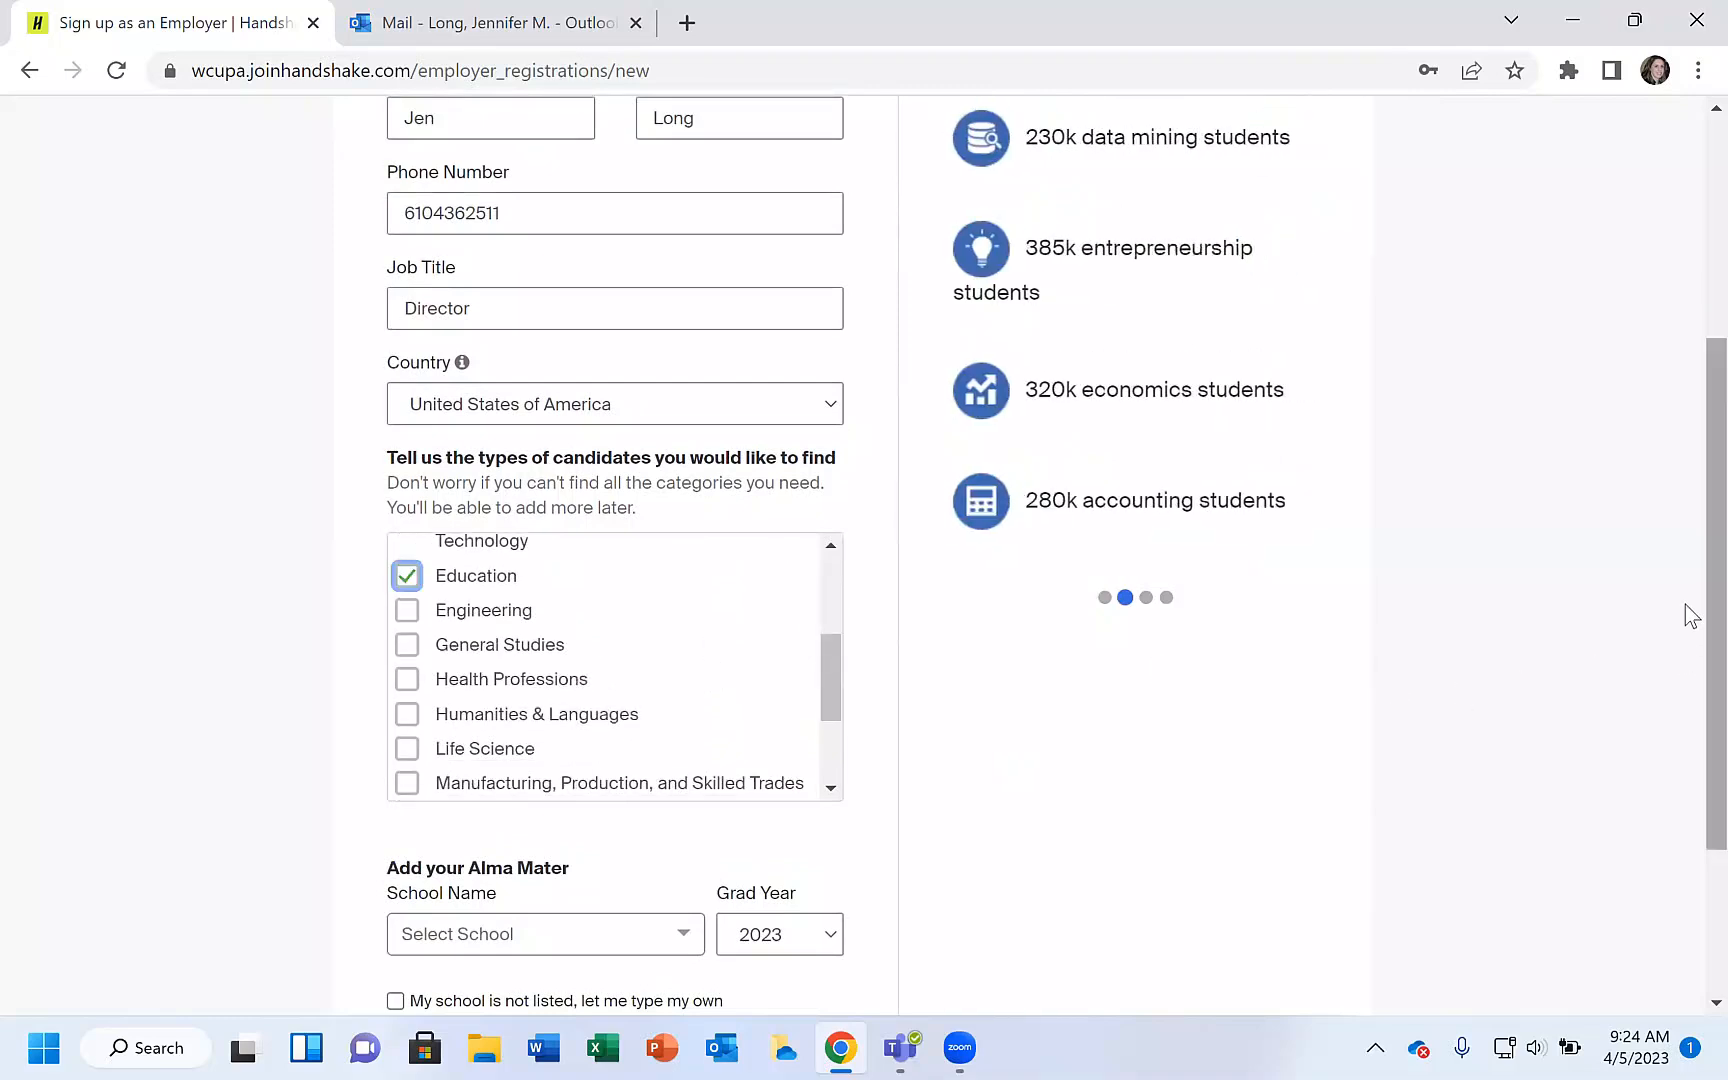
Set the alma mater school to West Chester University of Pennsylvania.
scroll(1690, 806, "down", 3)
left_click(584, 680)
type("west chester")
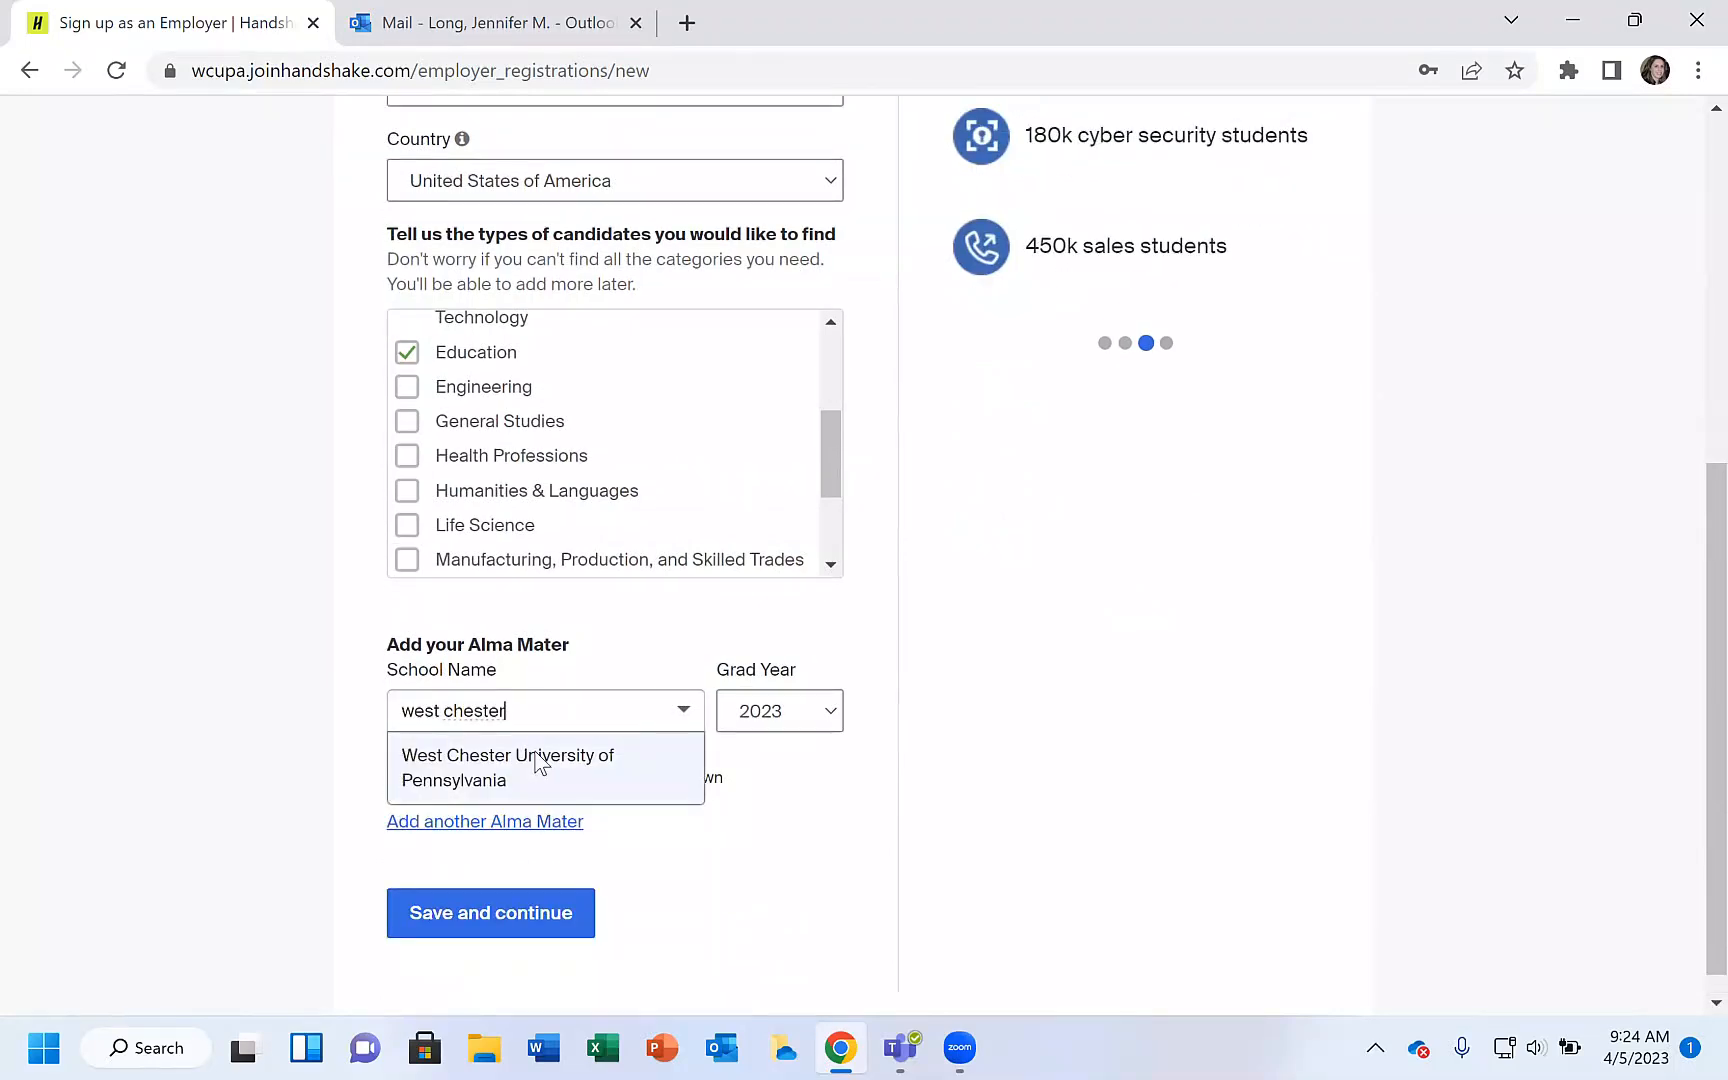
left_click(540, 762)
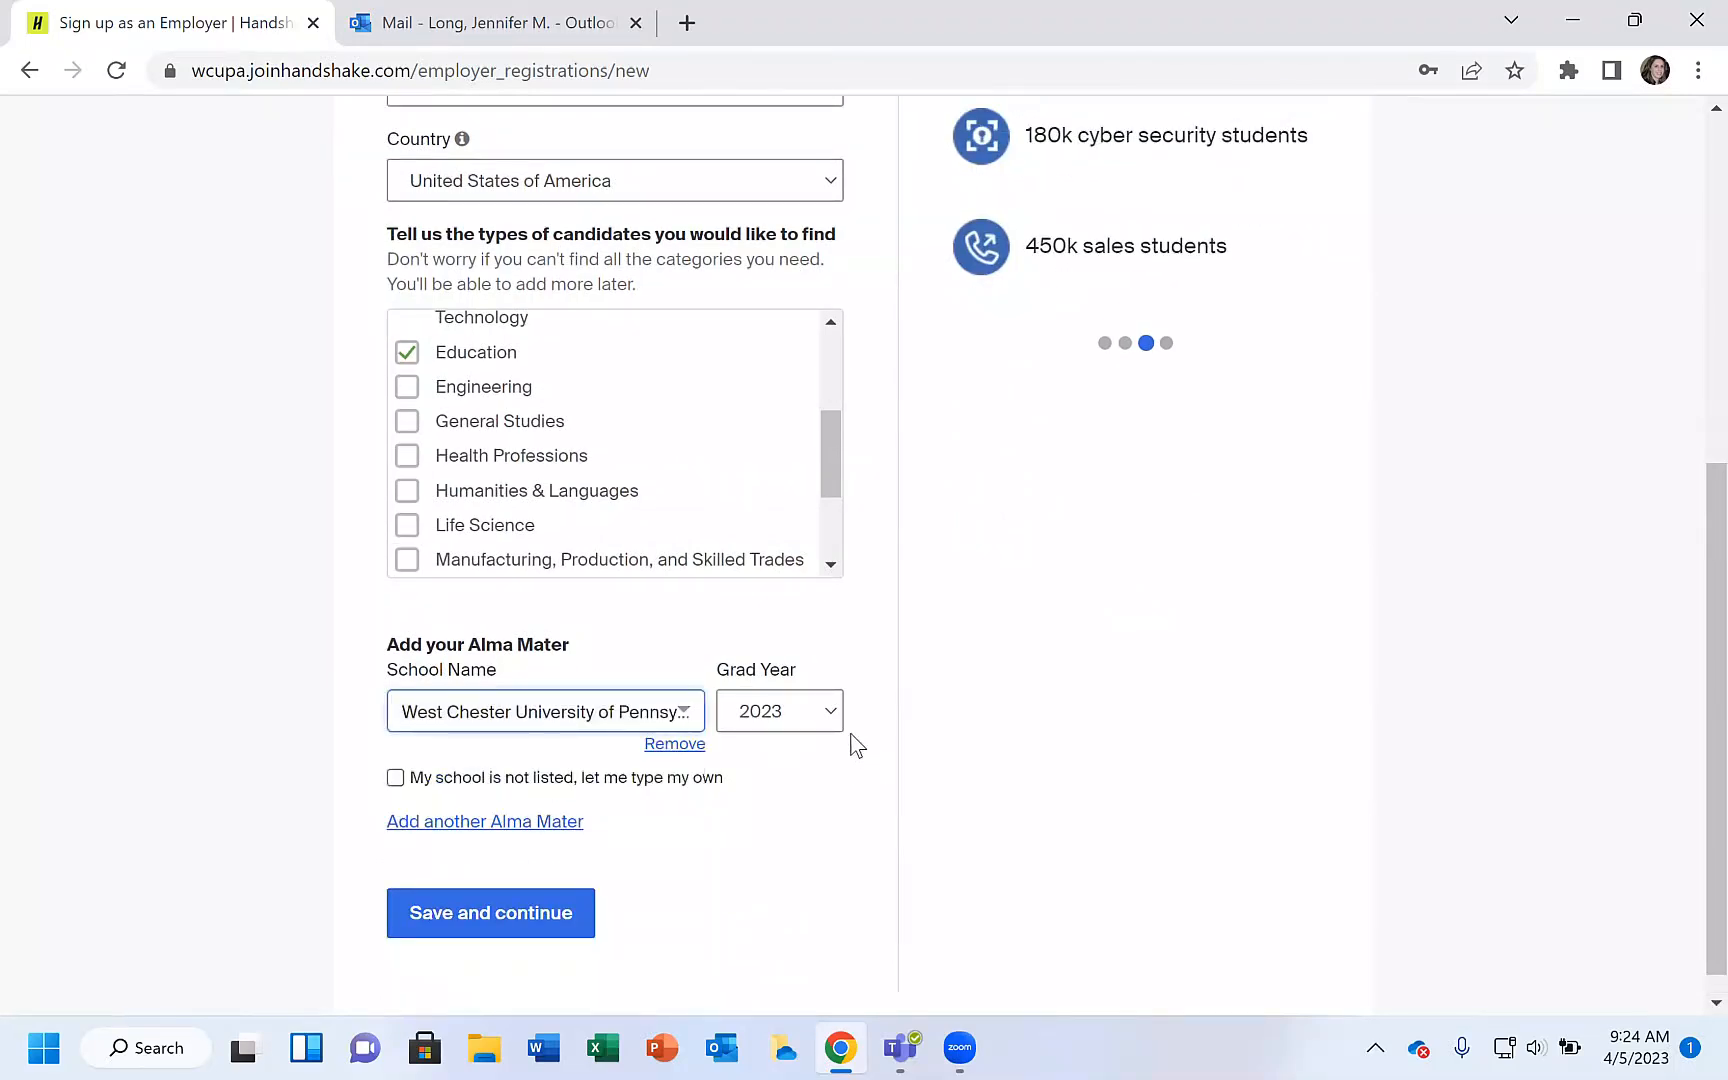
Choose a graduation year and save and continue to the employer guidelines.
left_click(834, 718)
left_click_drag(829, 285, 833, 358)
left_click(761, 331)
left_click(483, 890)
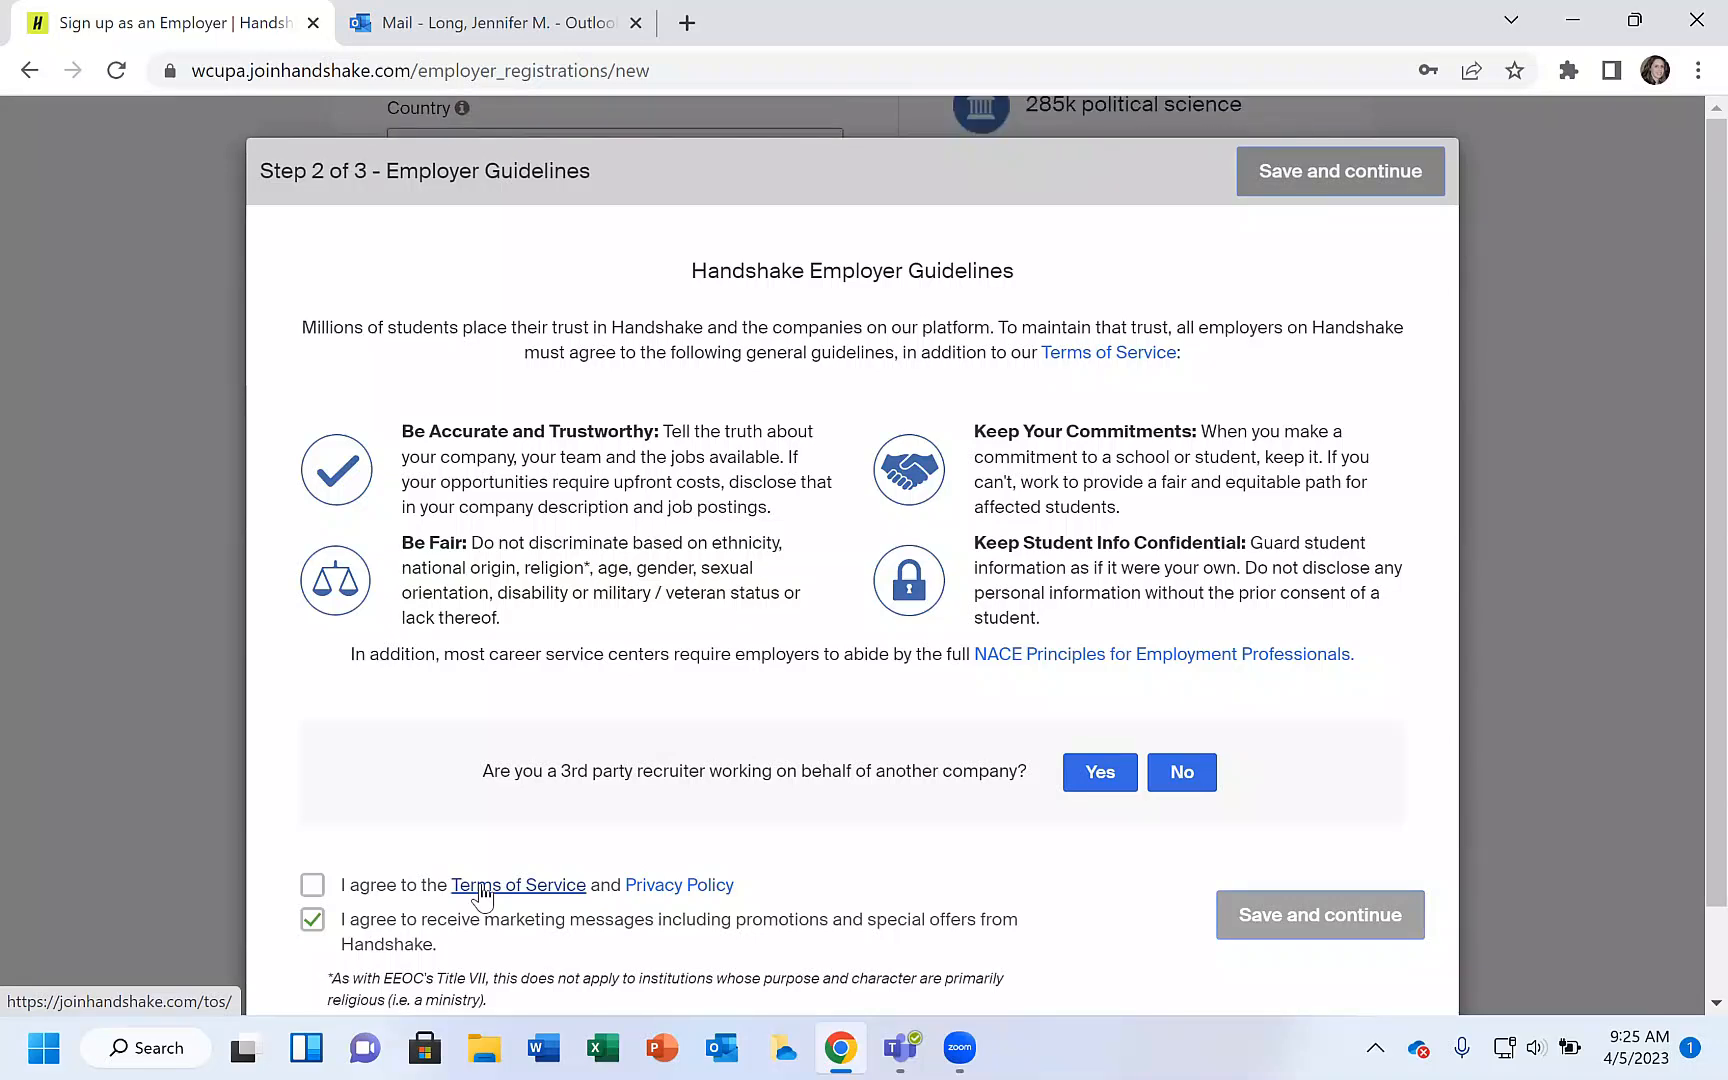
Answer No to the third-party recruiter question and agree to the Terms of Service and Privacy Policy.
left_click(1182, 776)
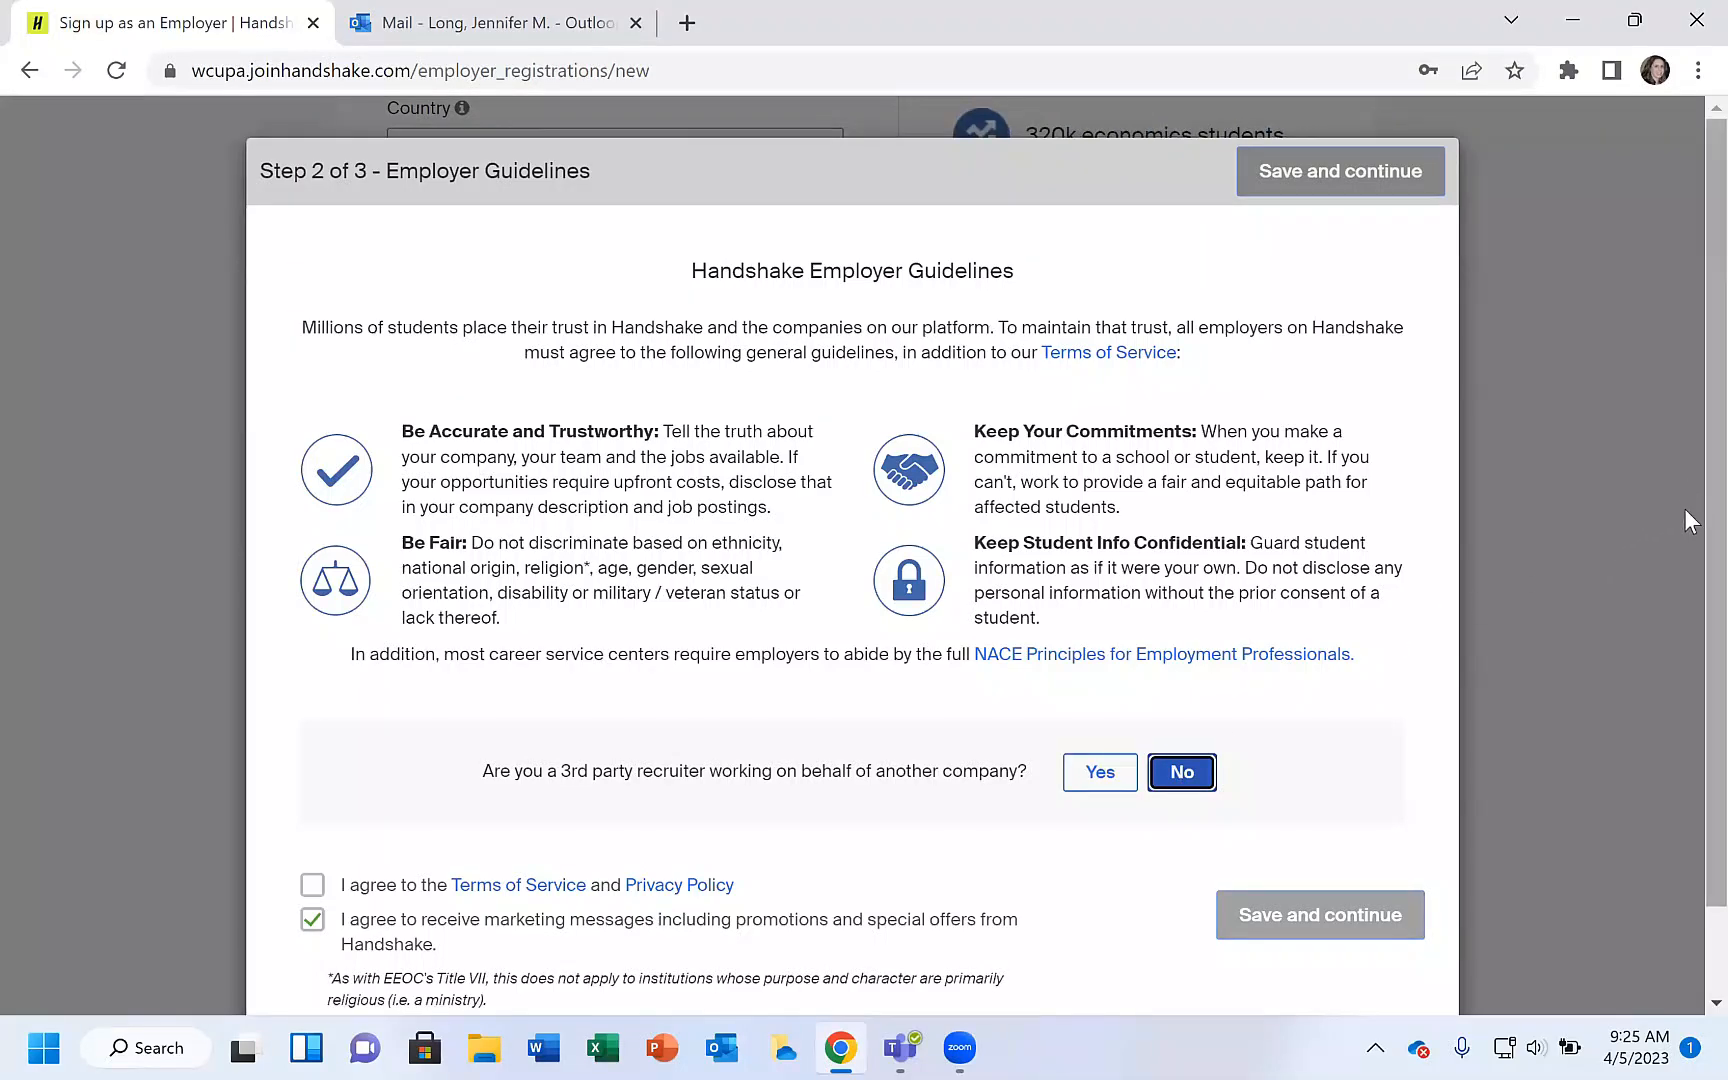
scroll(1683, 666, "down", 1)
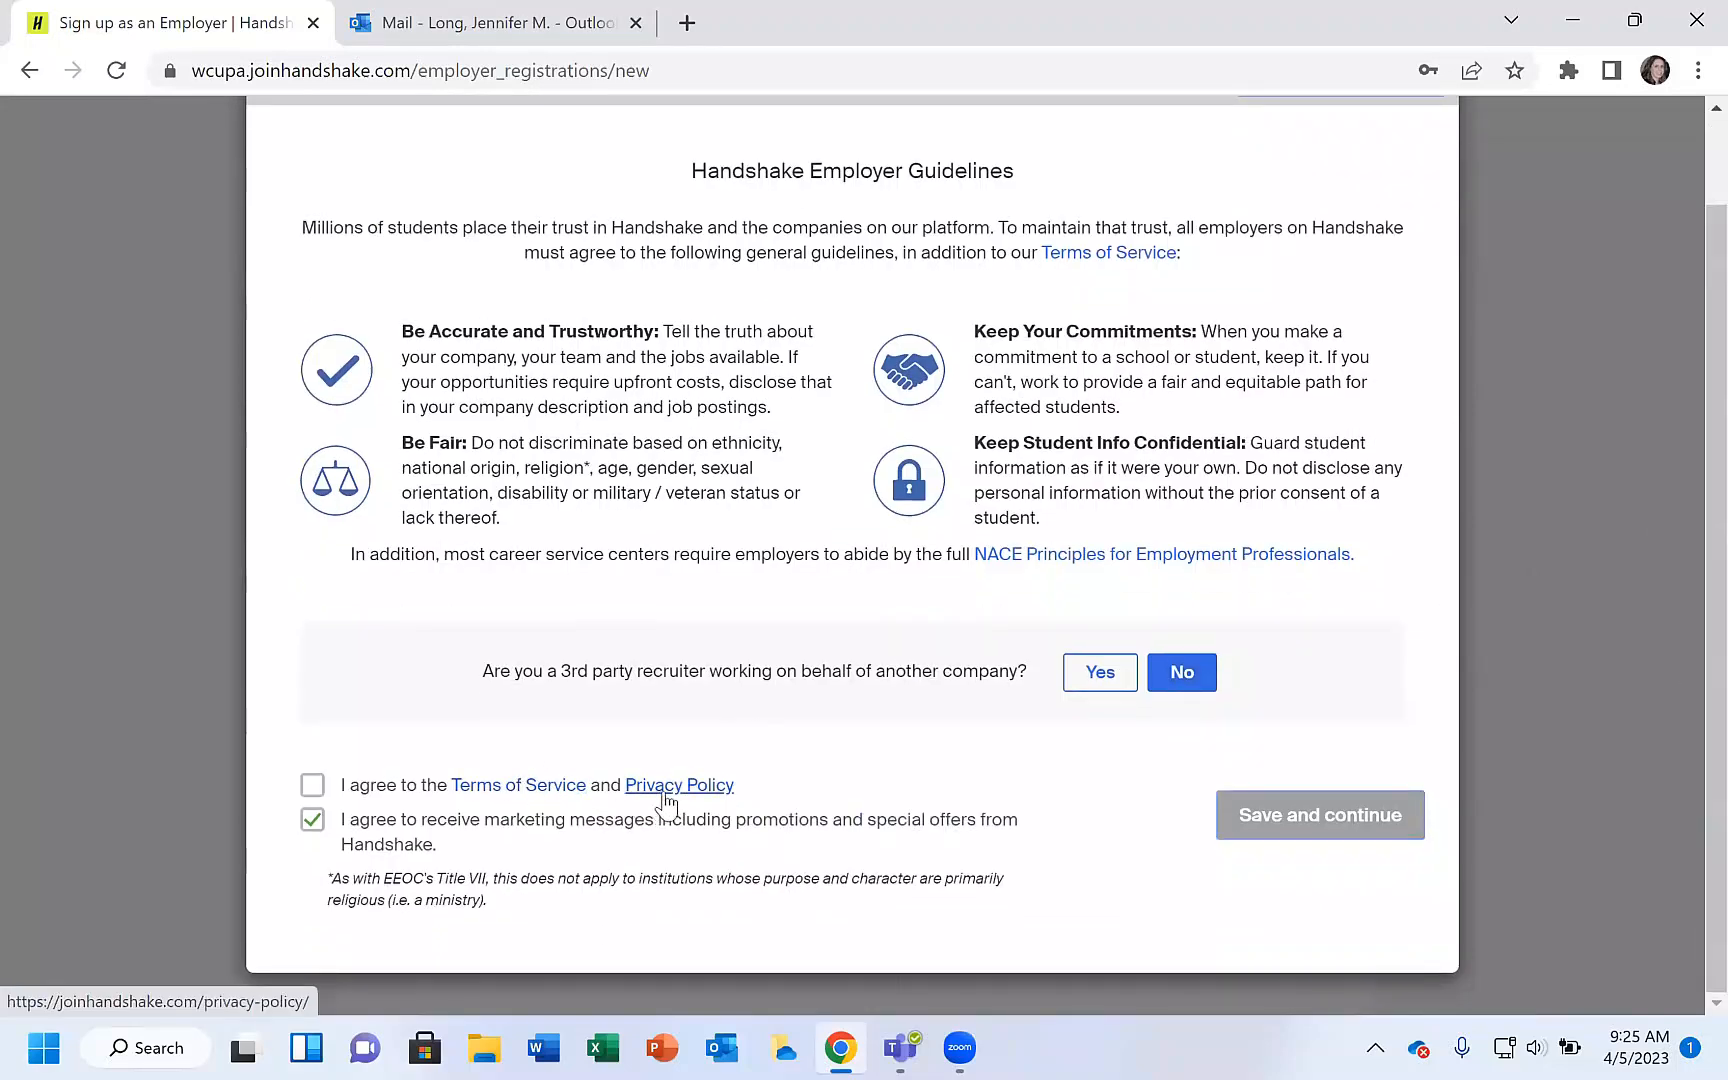
left_click(312, 788)
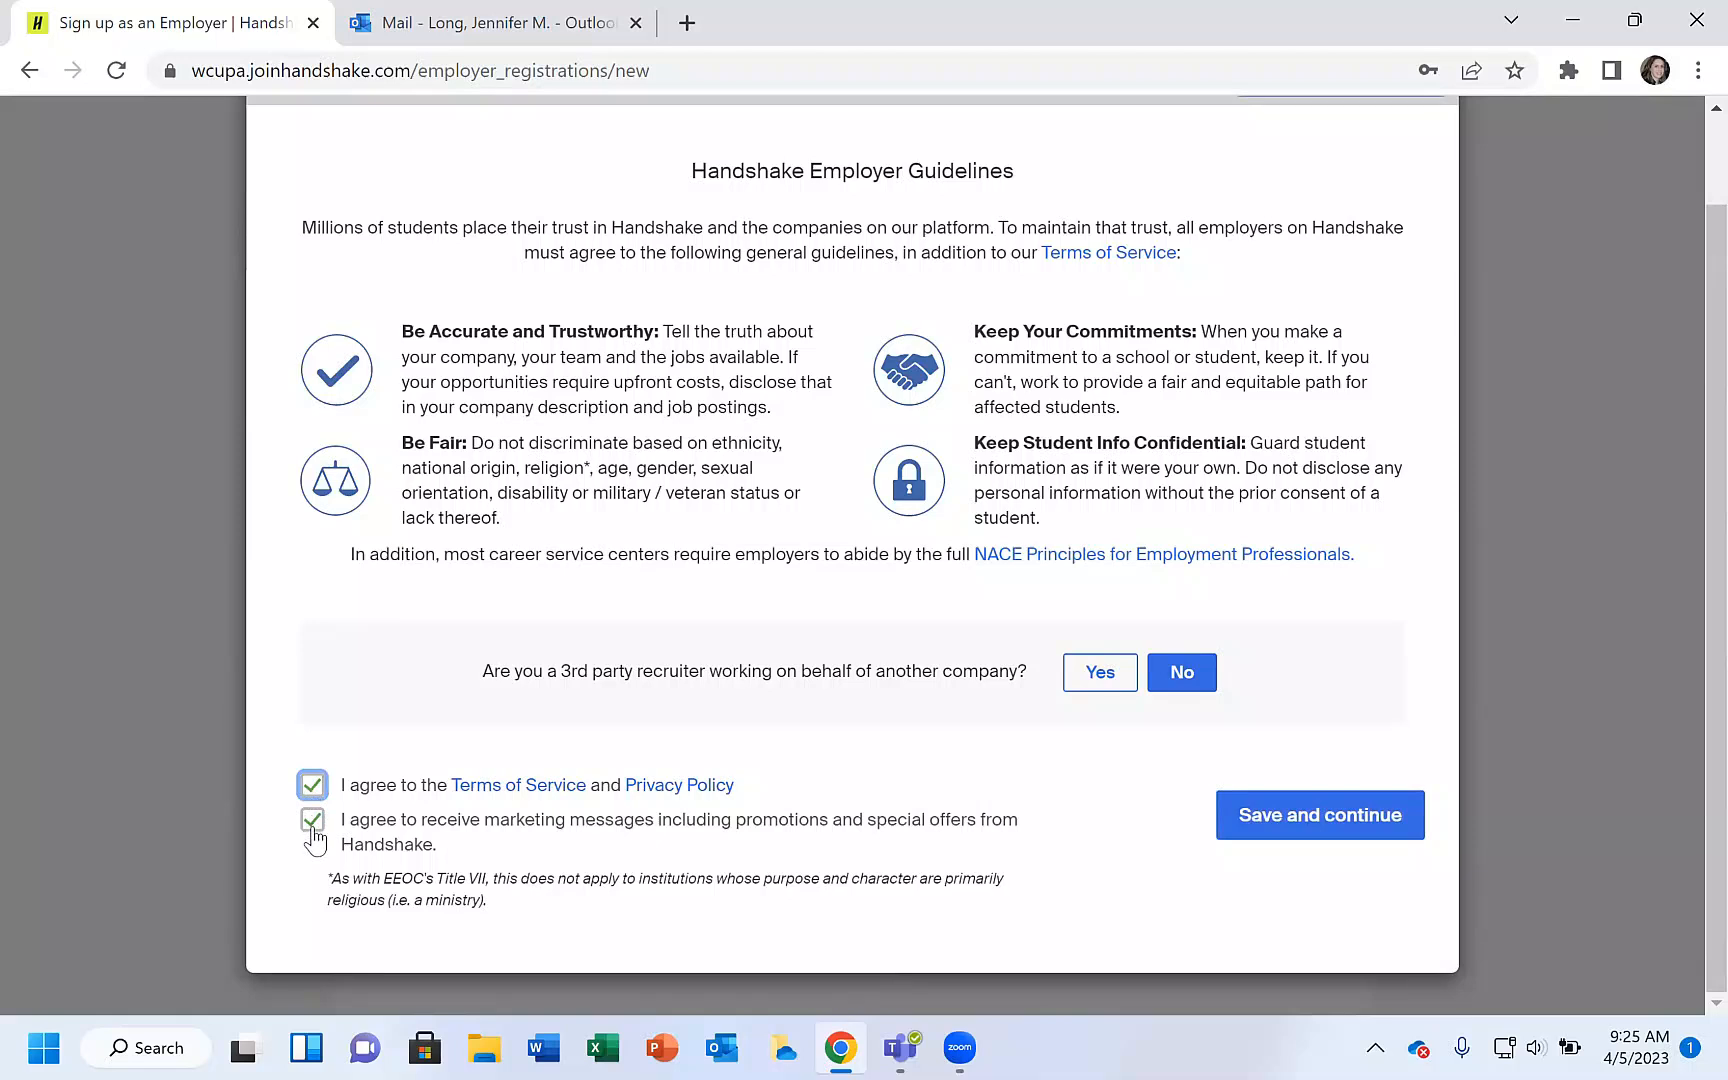
Opt out of marketing messages and save and continue.
left_click(314, 822)
left_click(1282, 815)
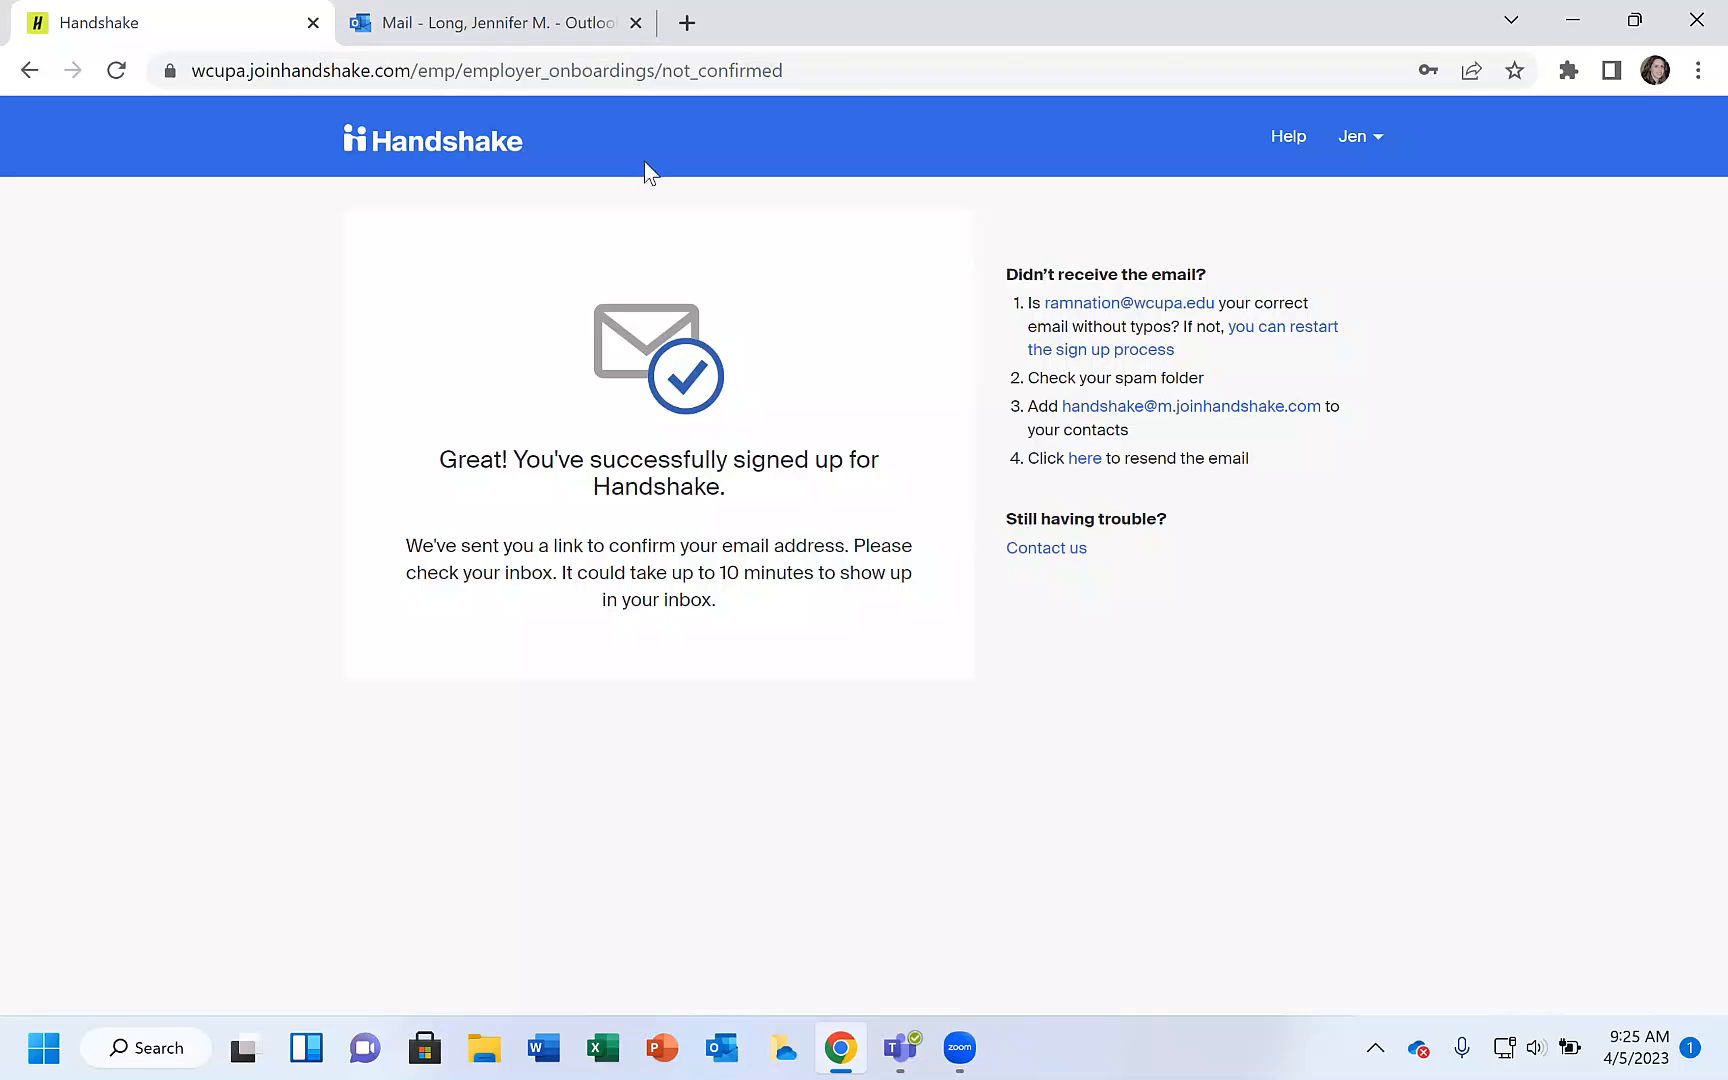
Switch to the mail tab and confirm the e-mail address from the Handshake confirmation message.
left_click(432, 22)
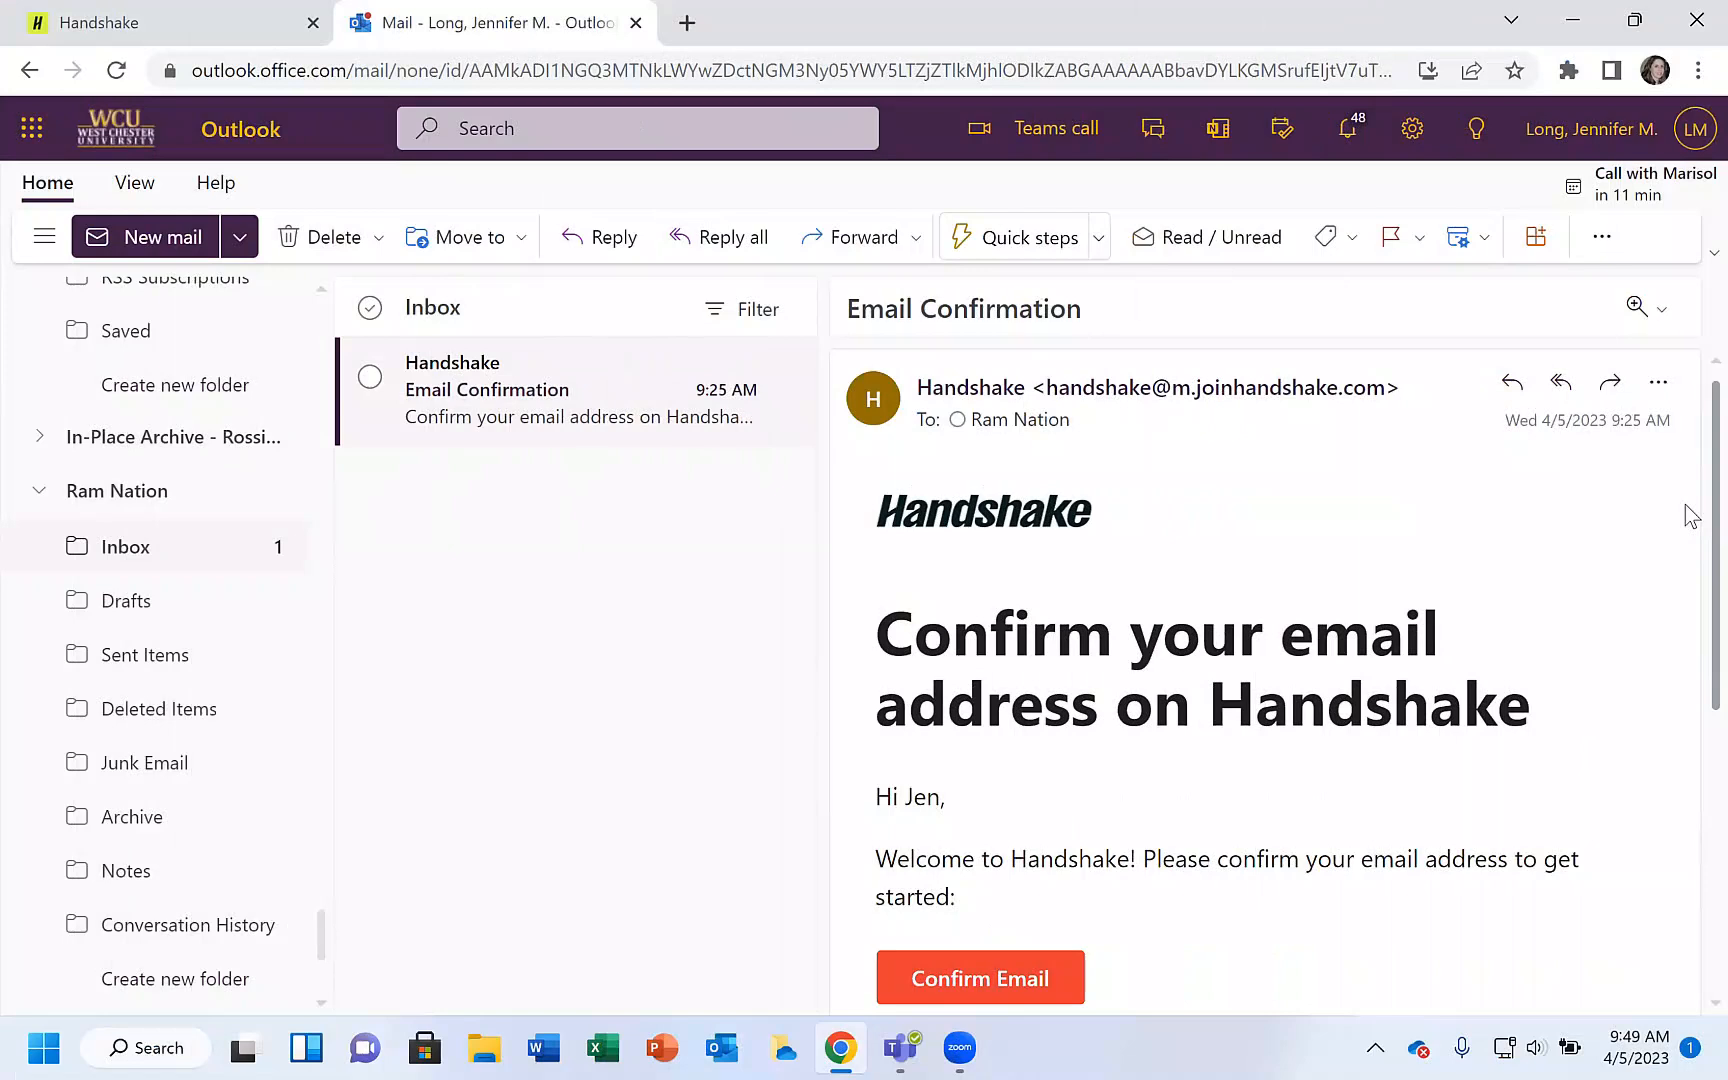
scroll(1014, 787, "down", 2)
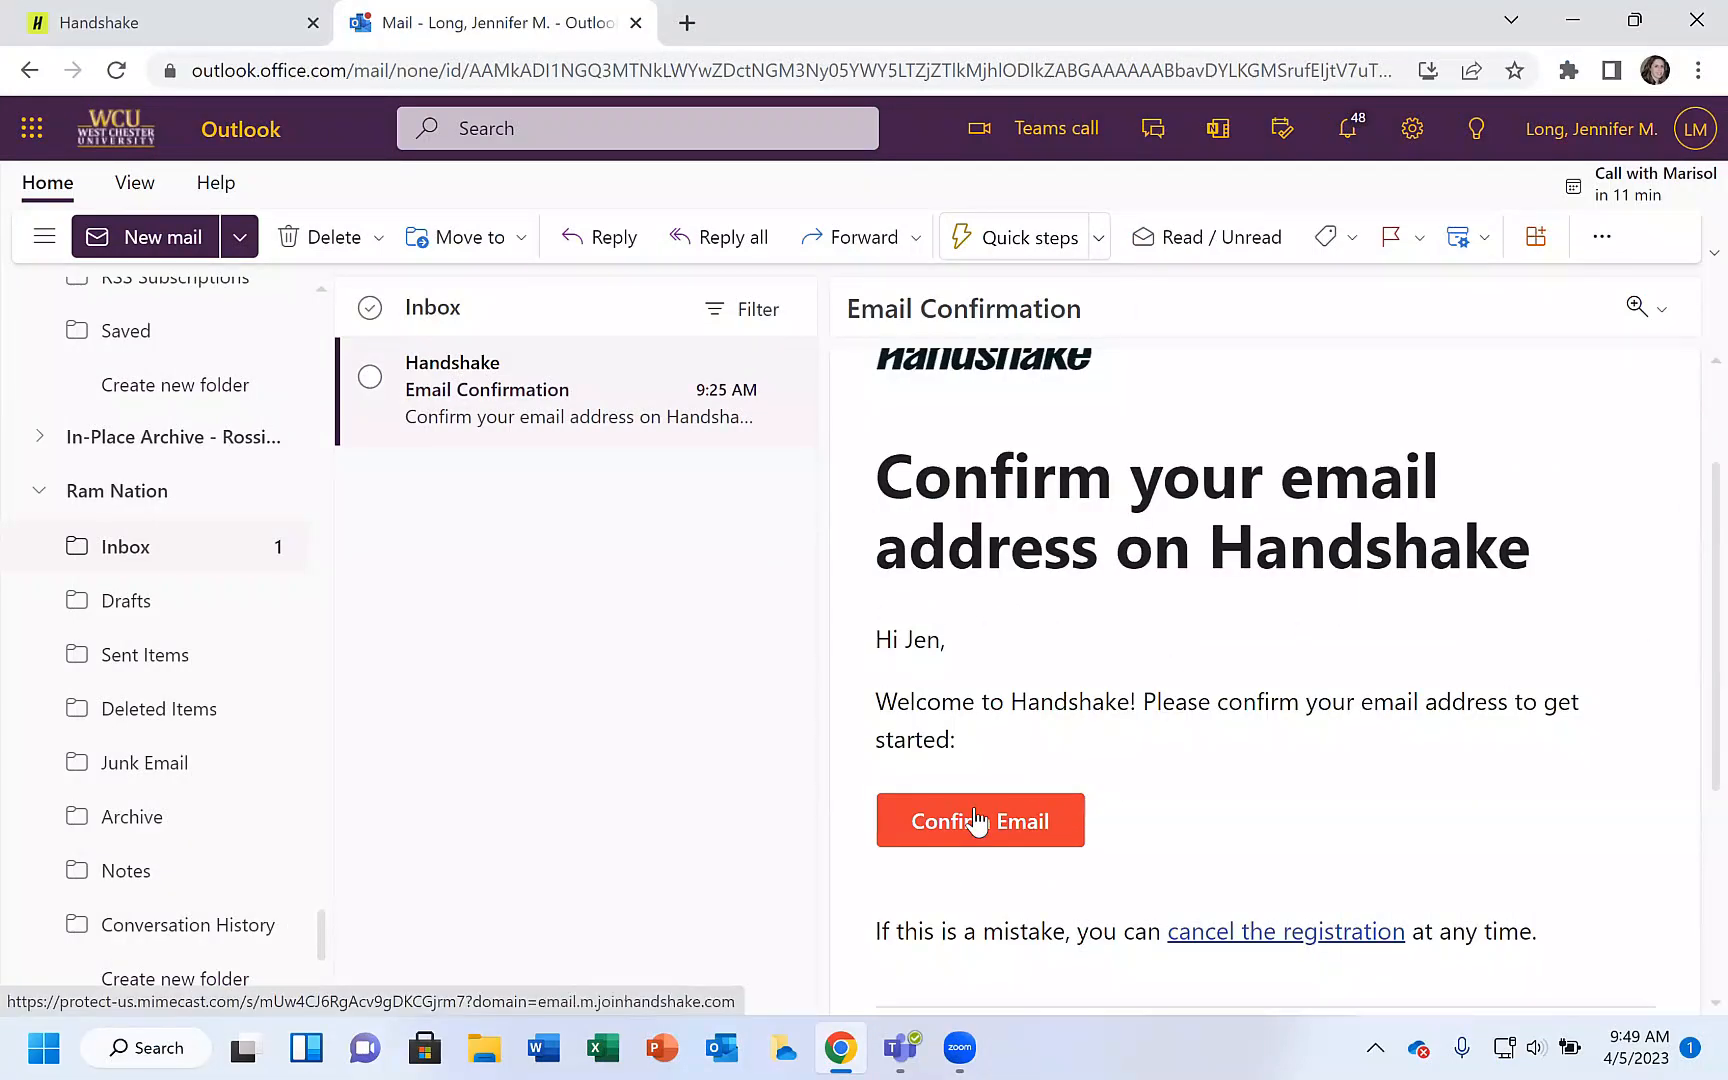
left_click(975, 815)
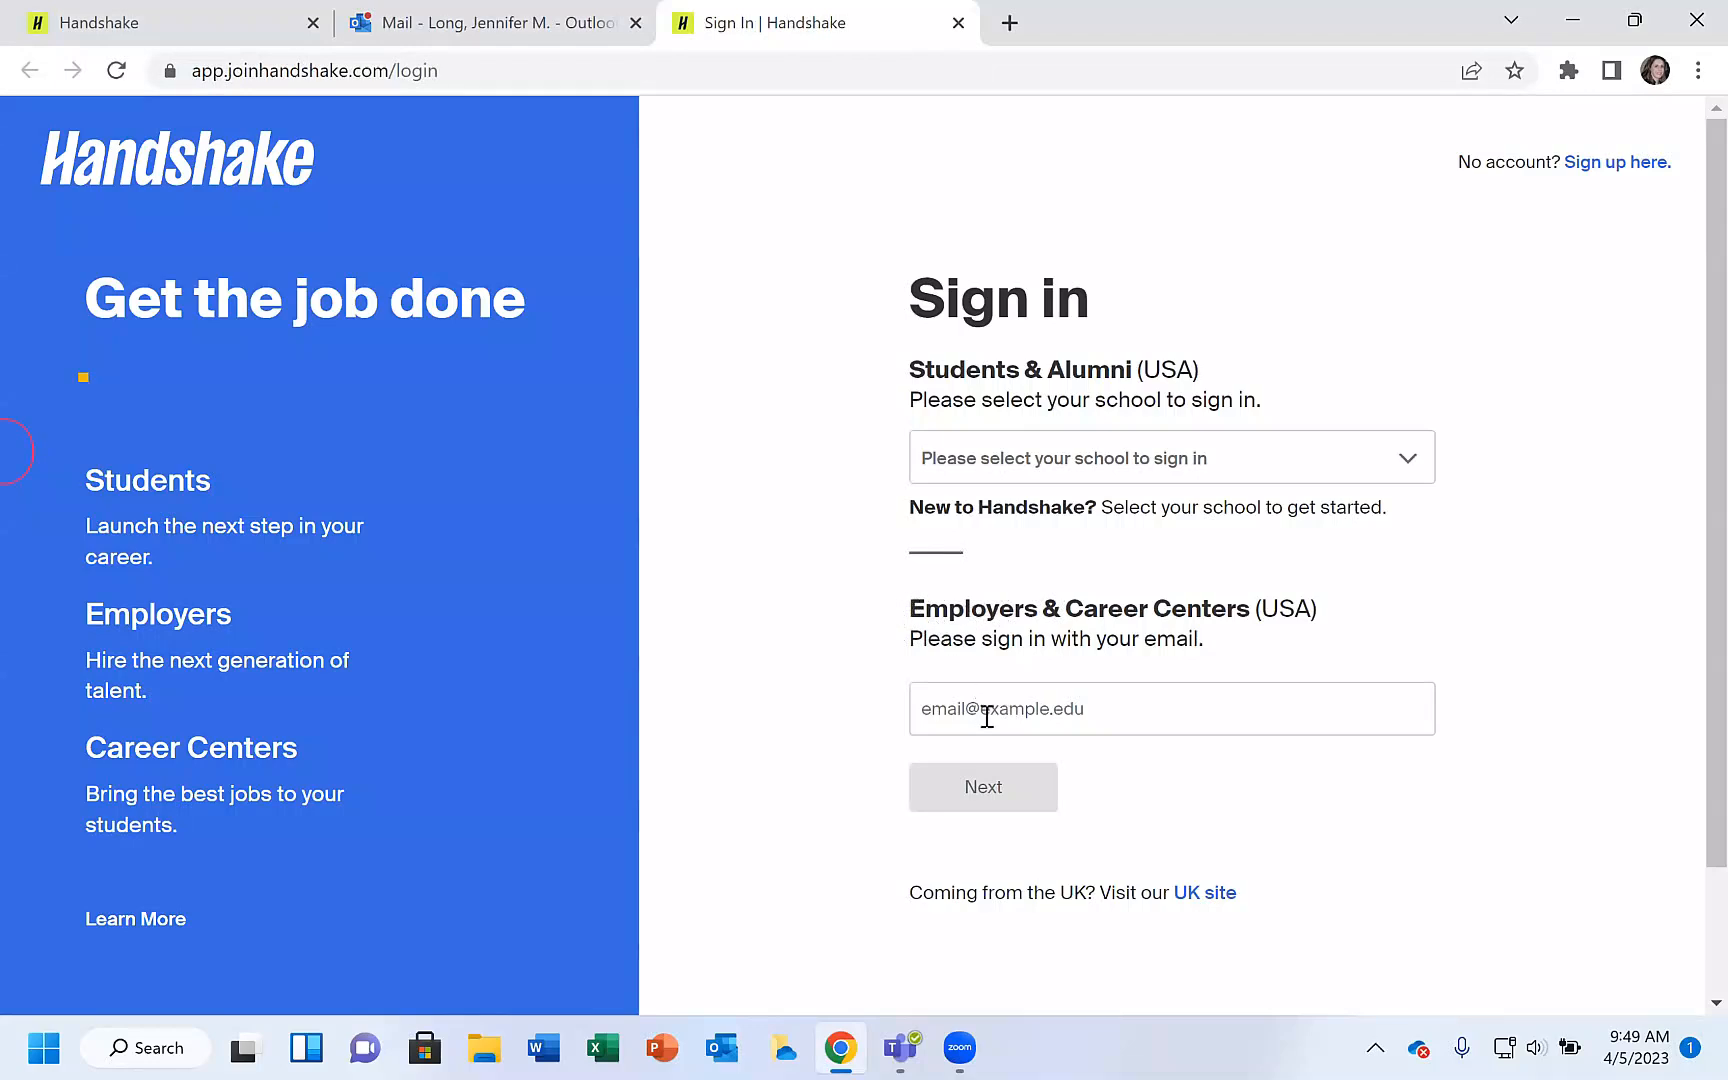
Sign in as an employer by entering the work e-mail address.
left_click(987, 716)
left_click(977, 785)
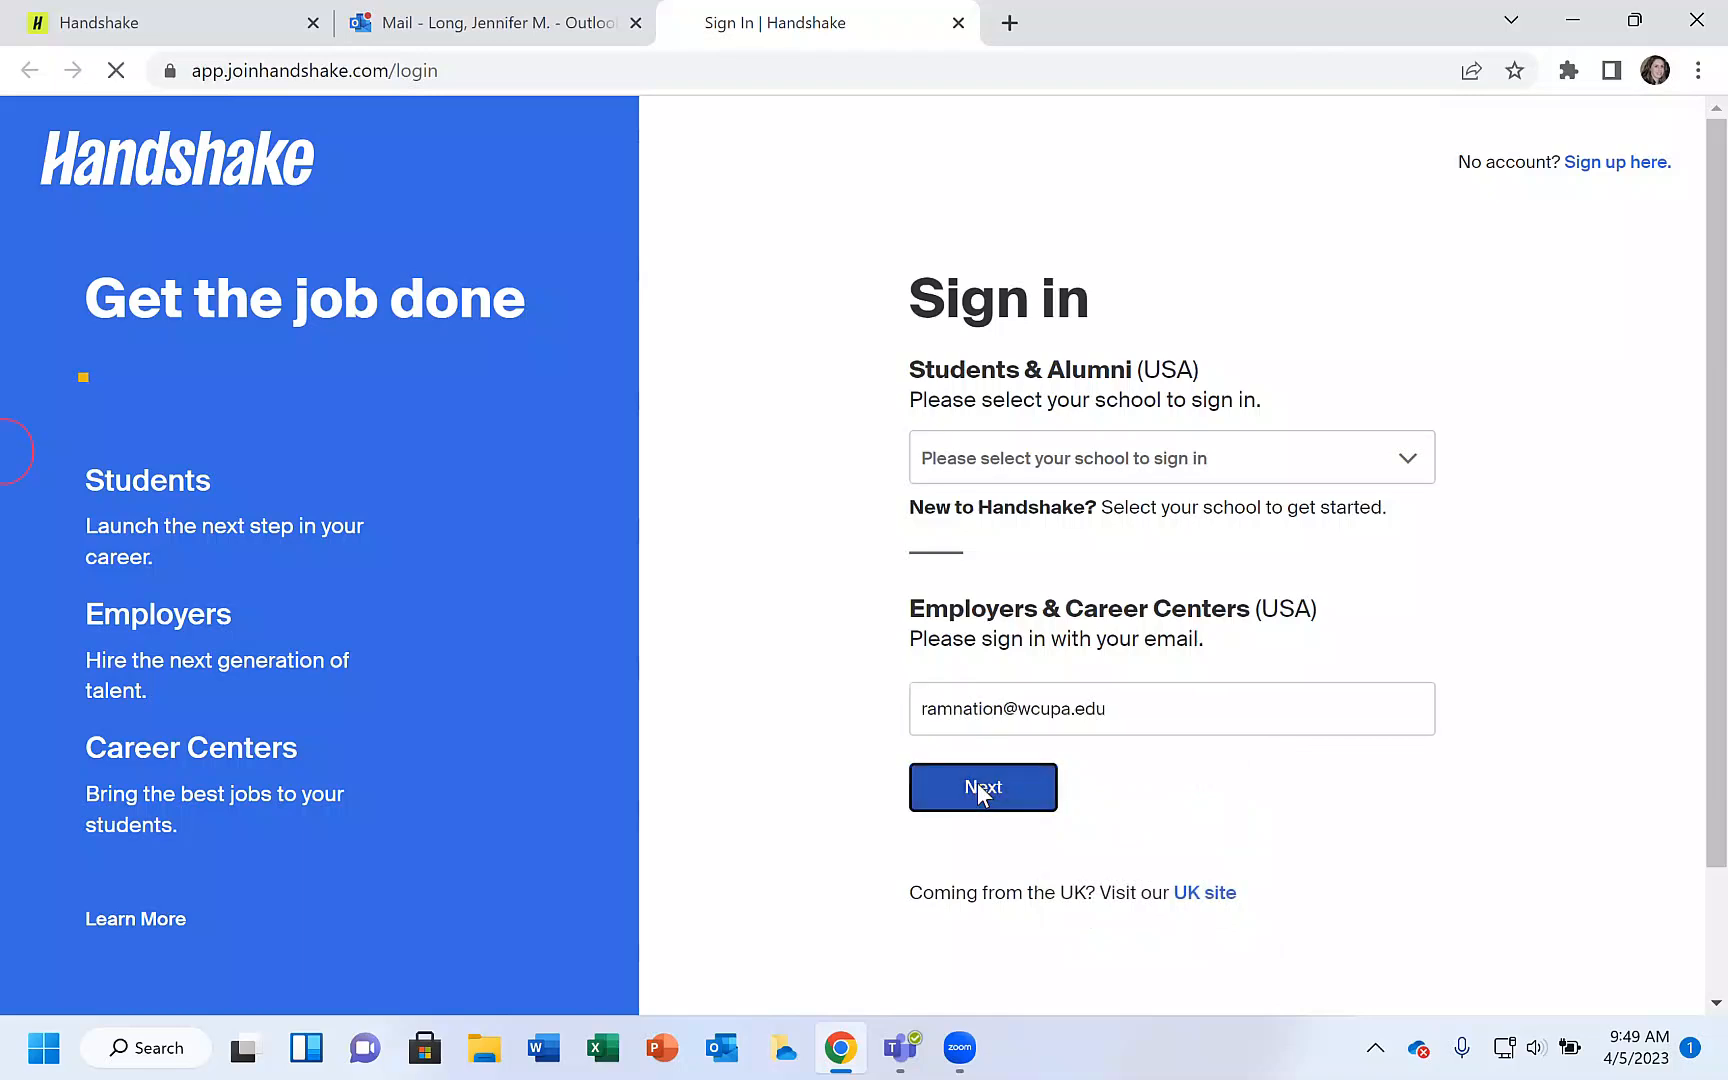
Enter the account password and sign in.
type("••••••••••••")
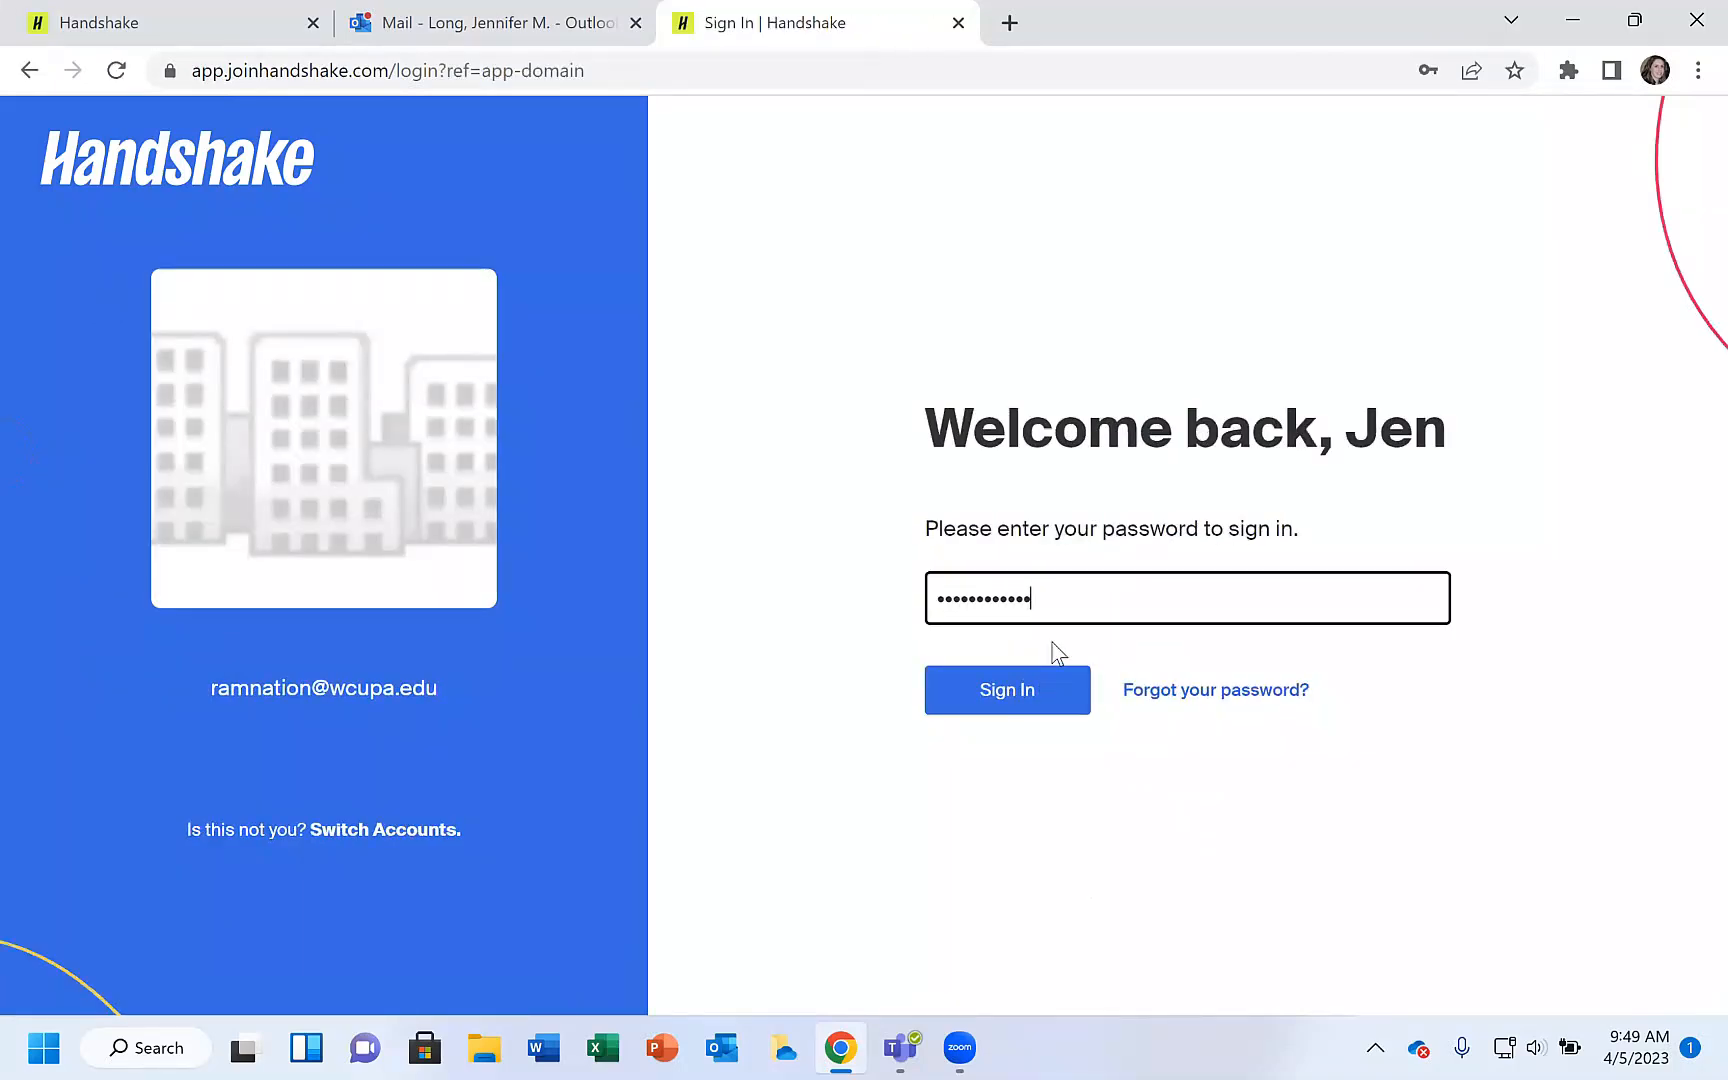
left_click(1010, 706)
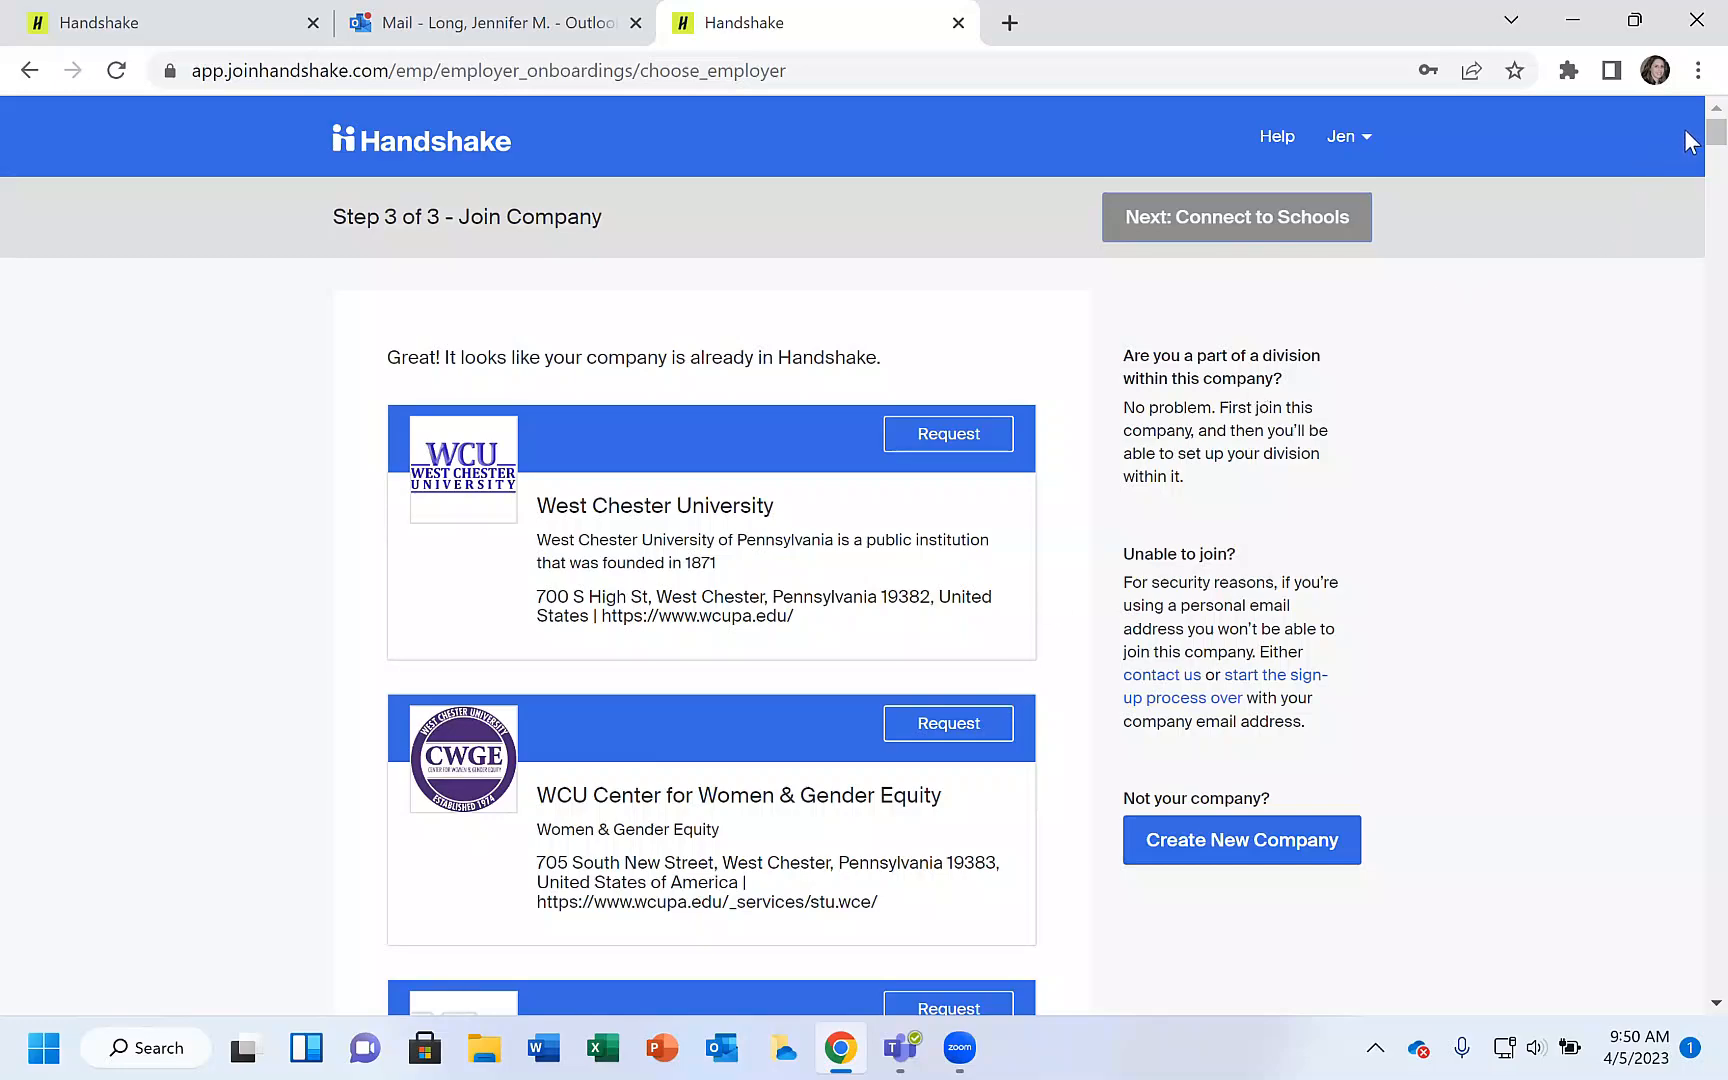
Browse the list of West Chester University company profiles already in Handshake.
scroll(1686, 140, "down", 7)
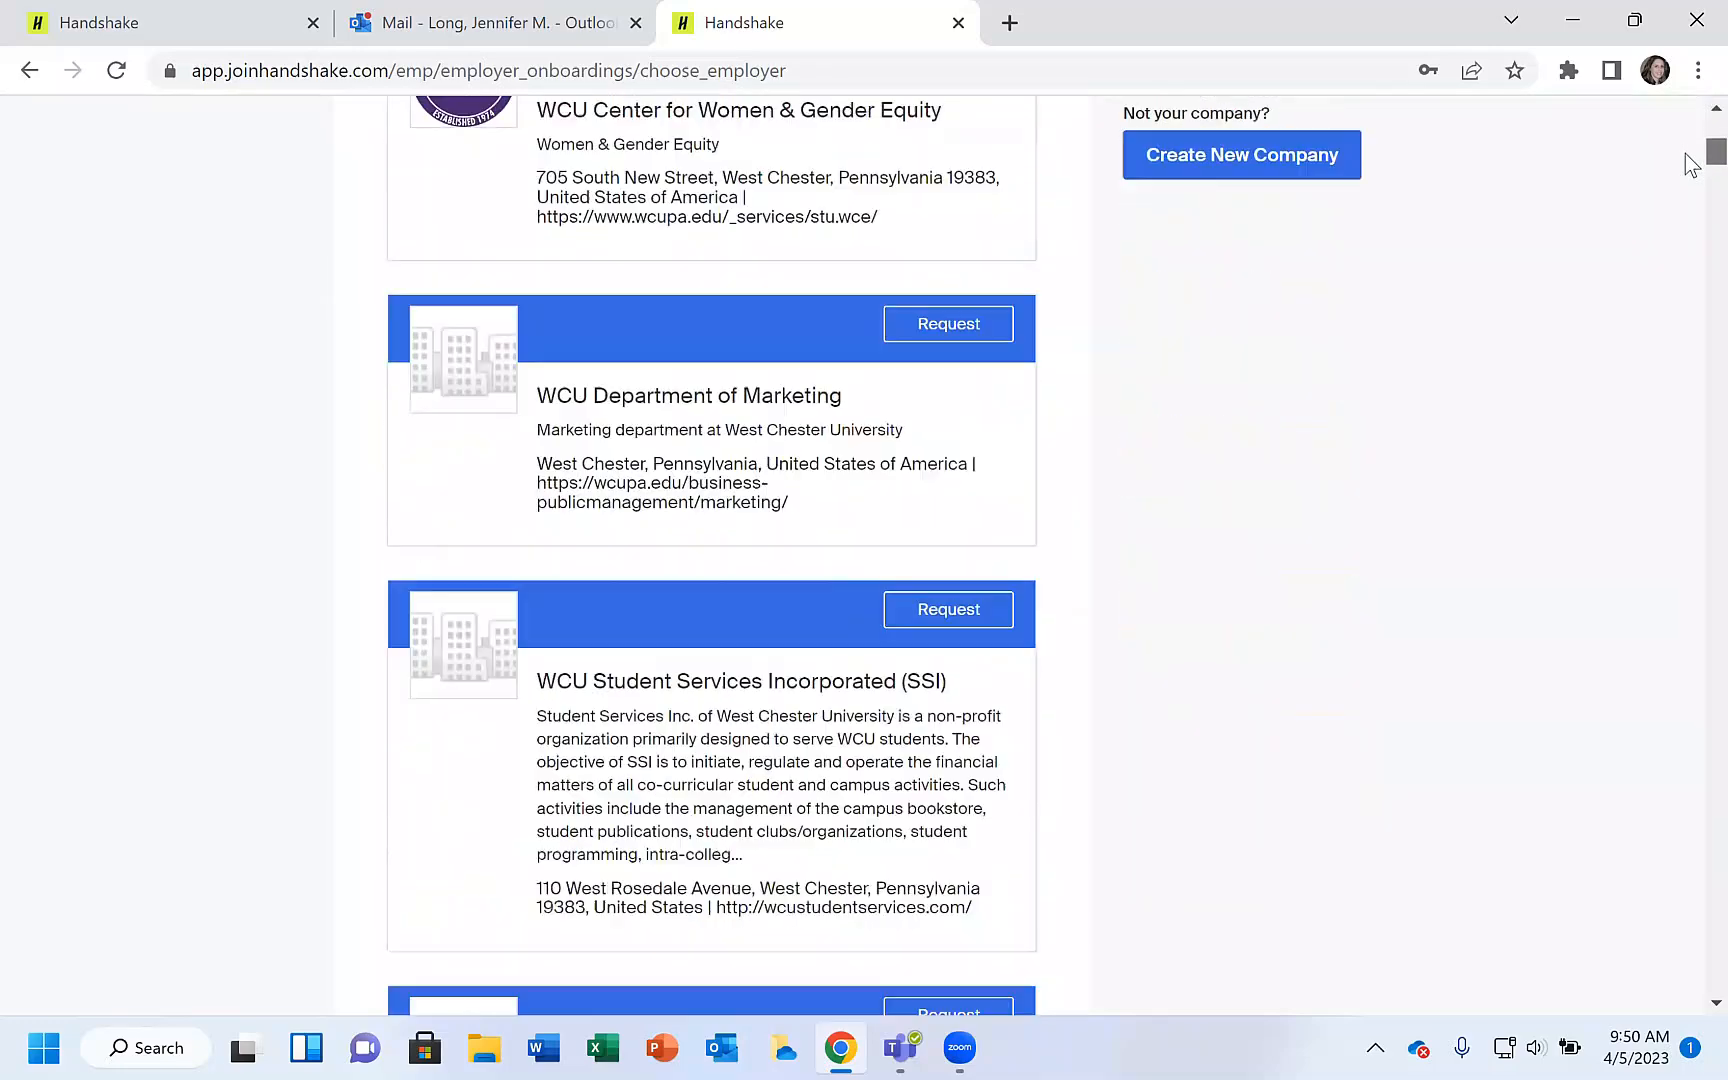
scroll(1690, 163, "down", 7)
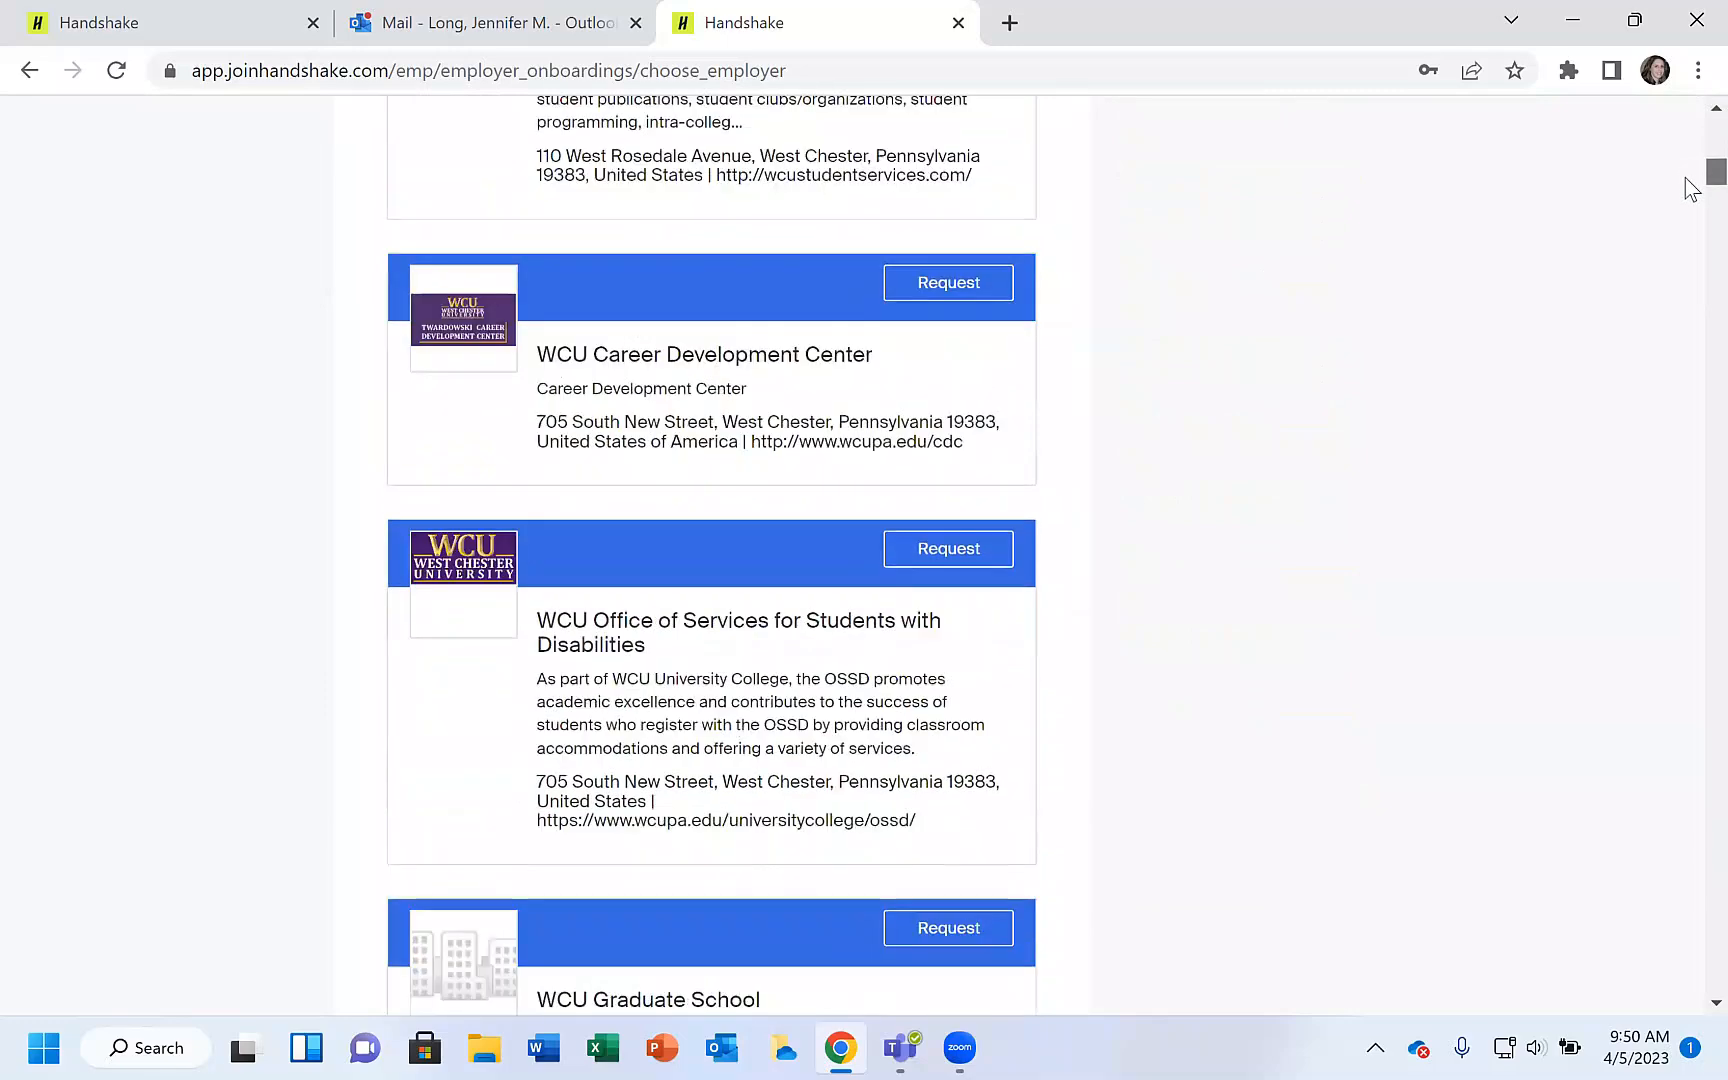
scroll(1690, 190, "down", 3)
scroll(1686, 140, "up", 17)
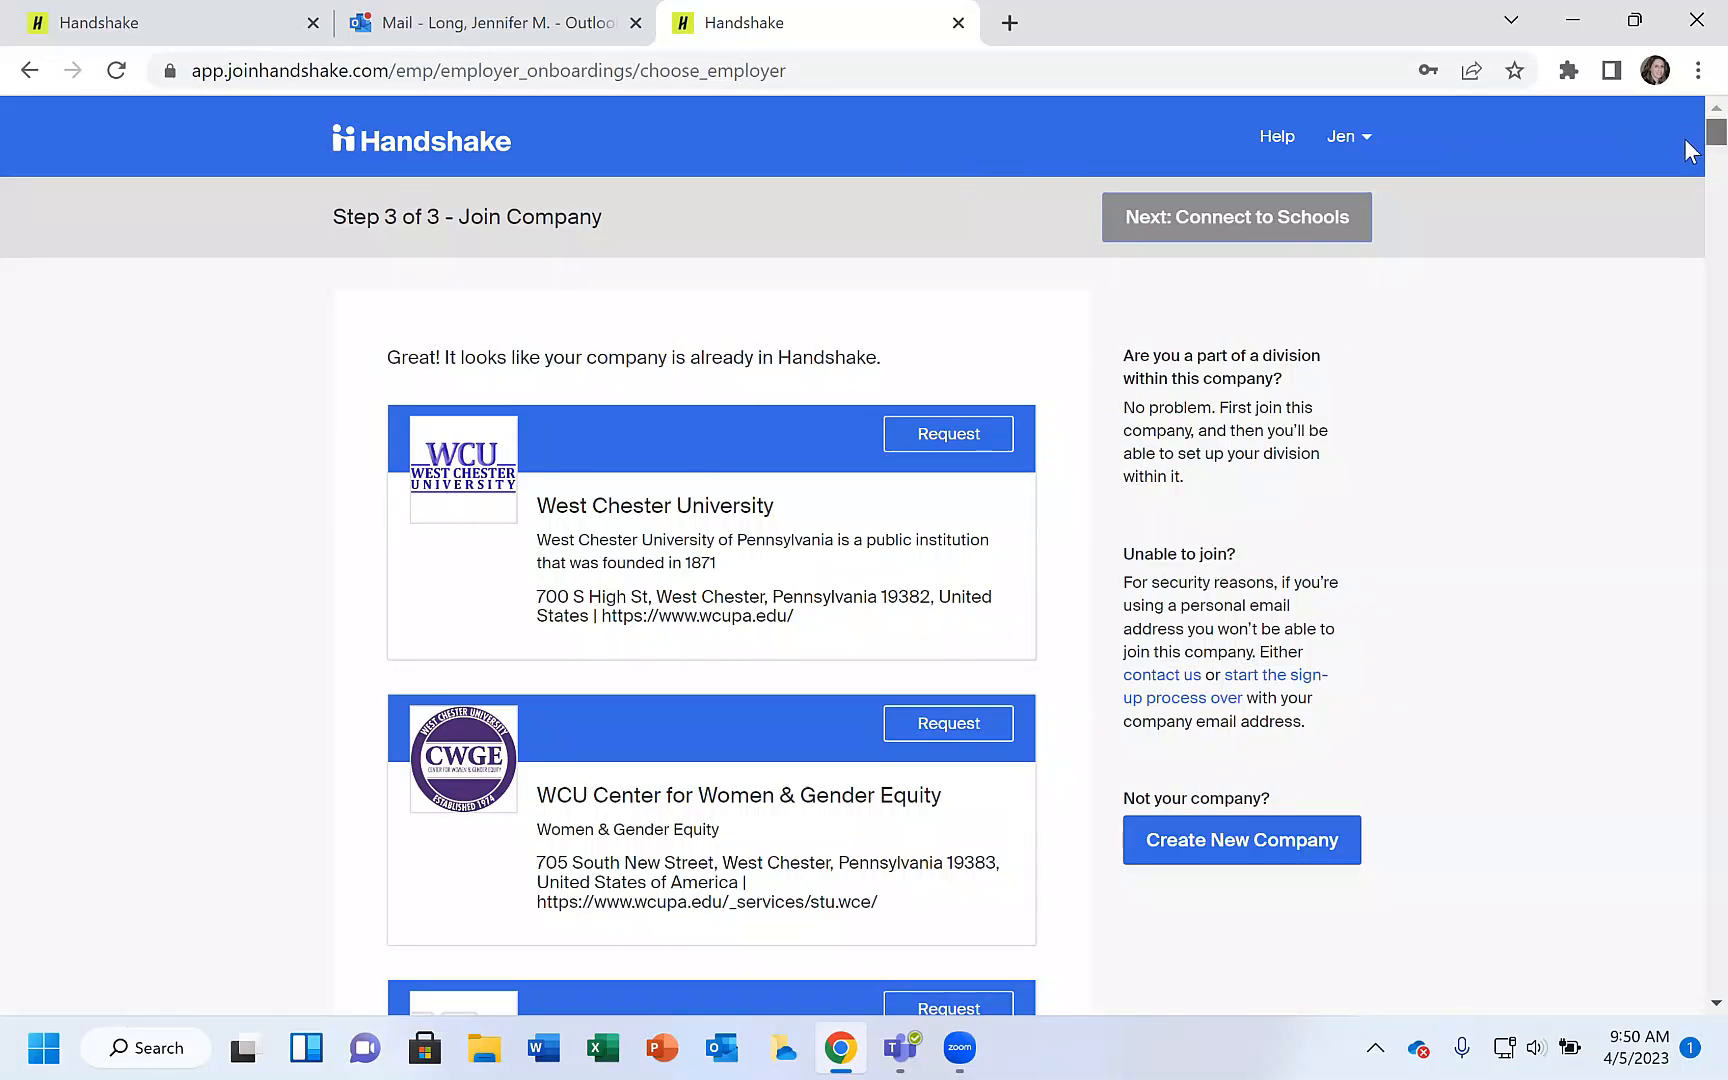
scroll(1690, 148, "down", 1)
scroll(1690, 148, "down", 9)
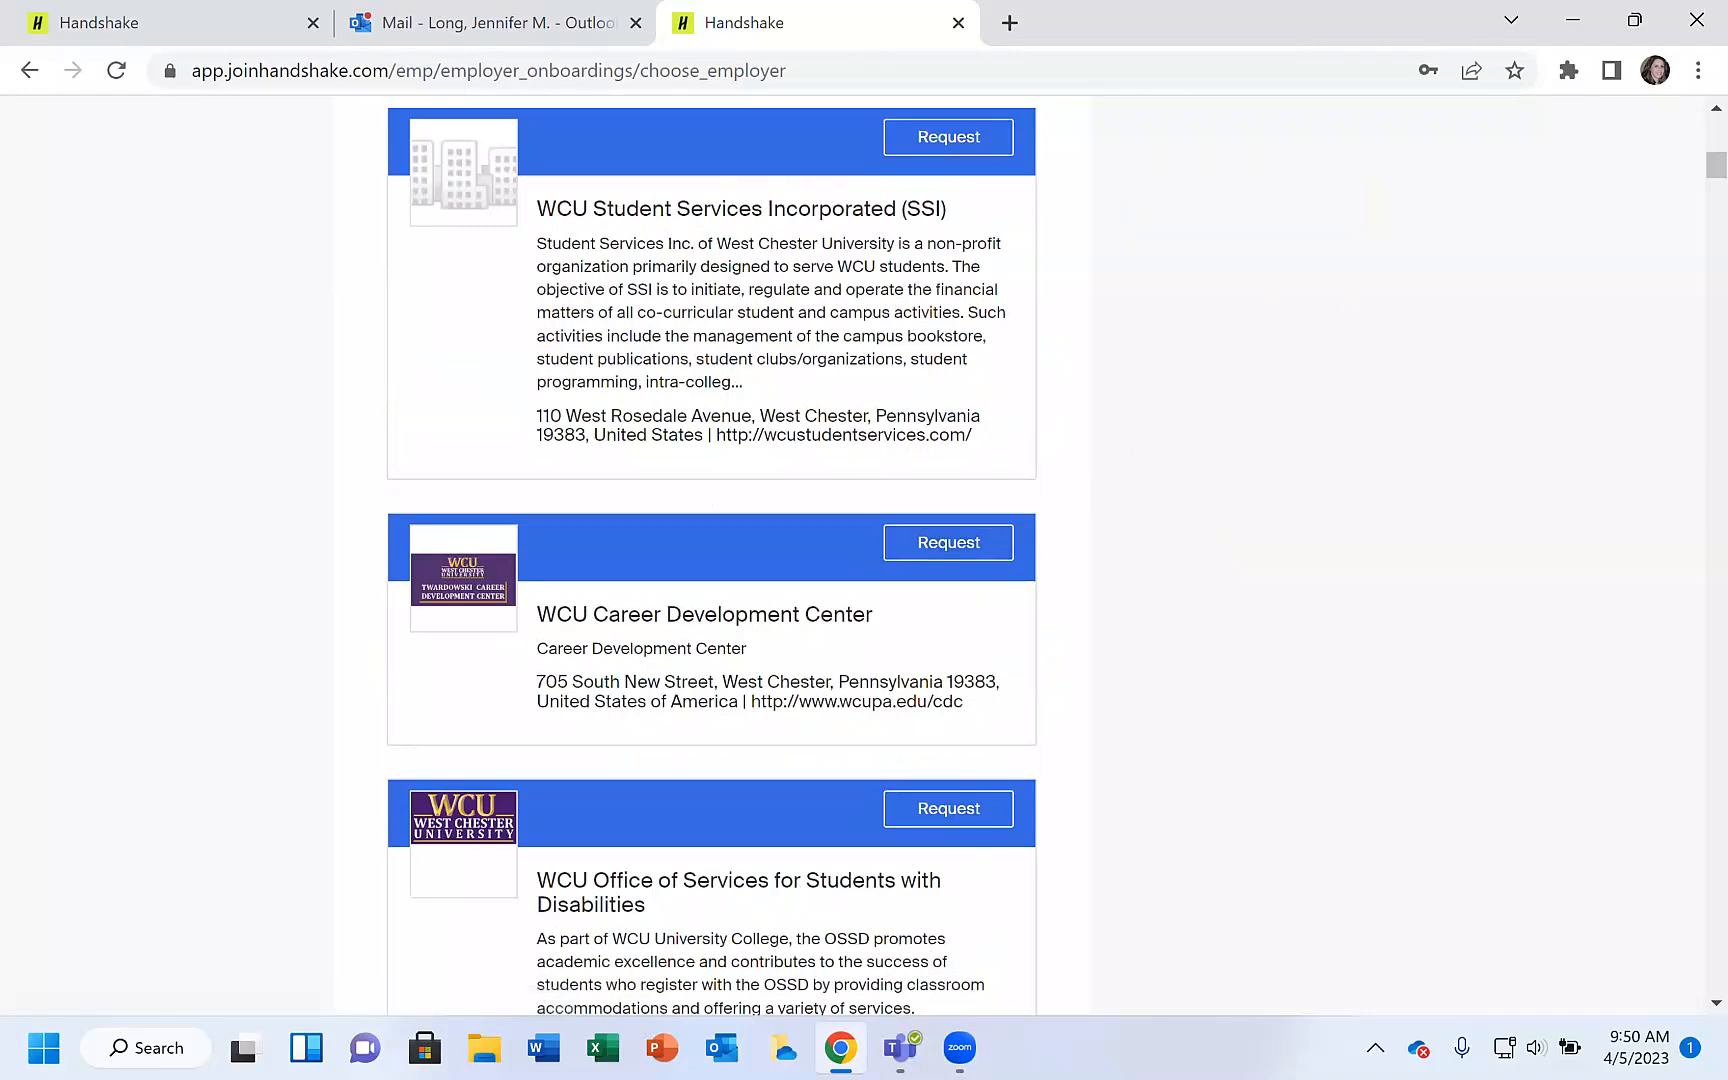
scroll(1688, 168, "up", 9)
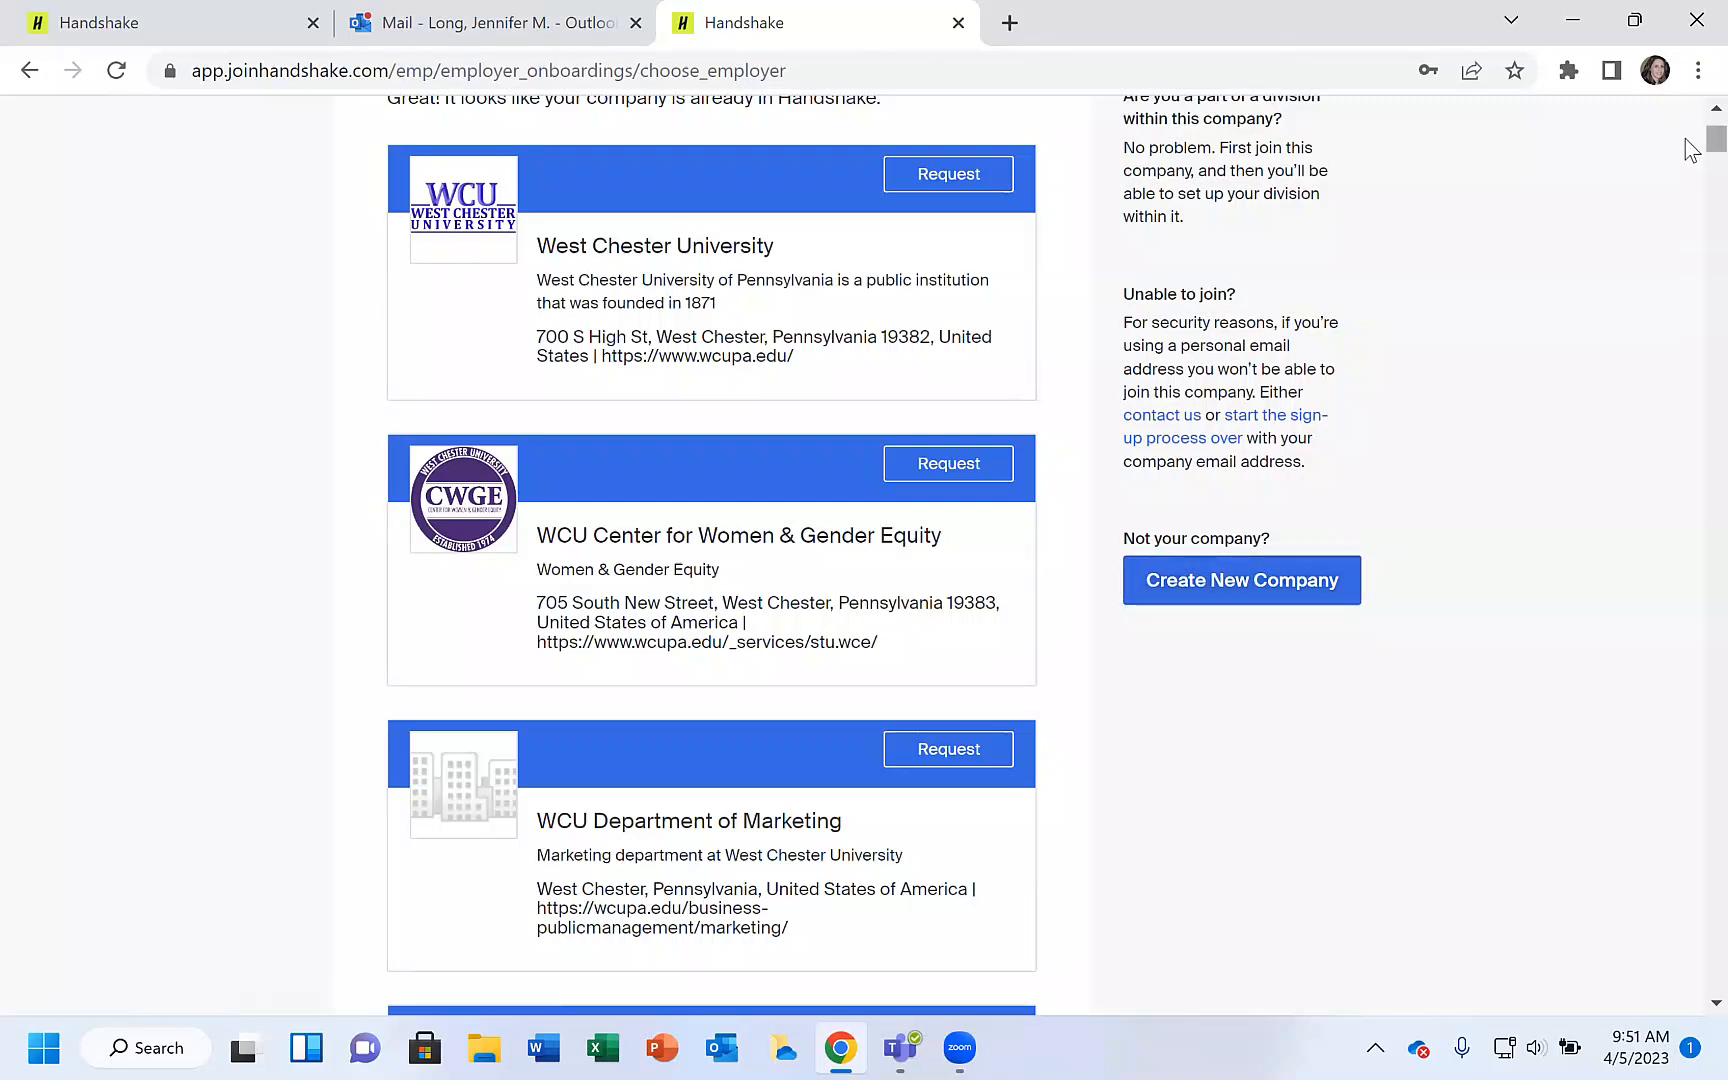
Request to join the West Chester University company profile and highlight the approving administrator's name in the confirmation.
left_click_drag(1712, 140, 1690, 125)
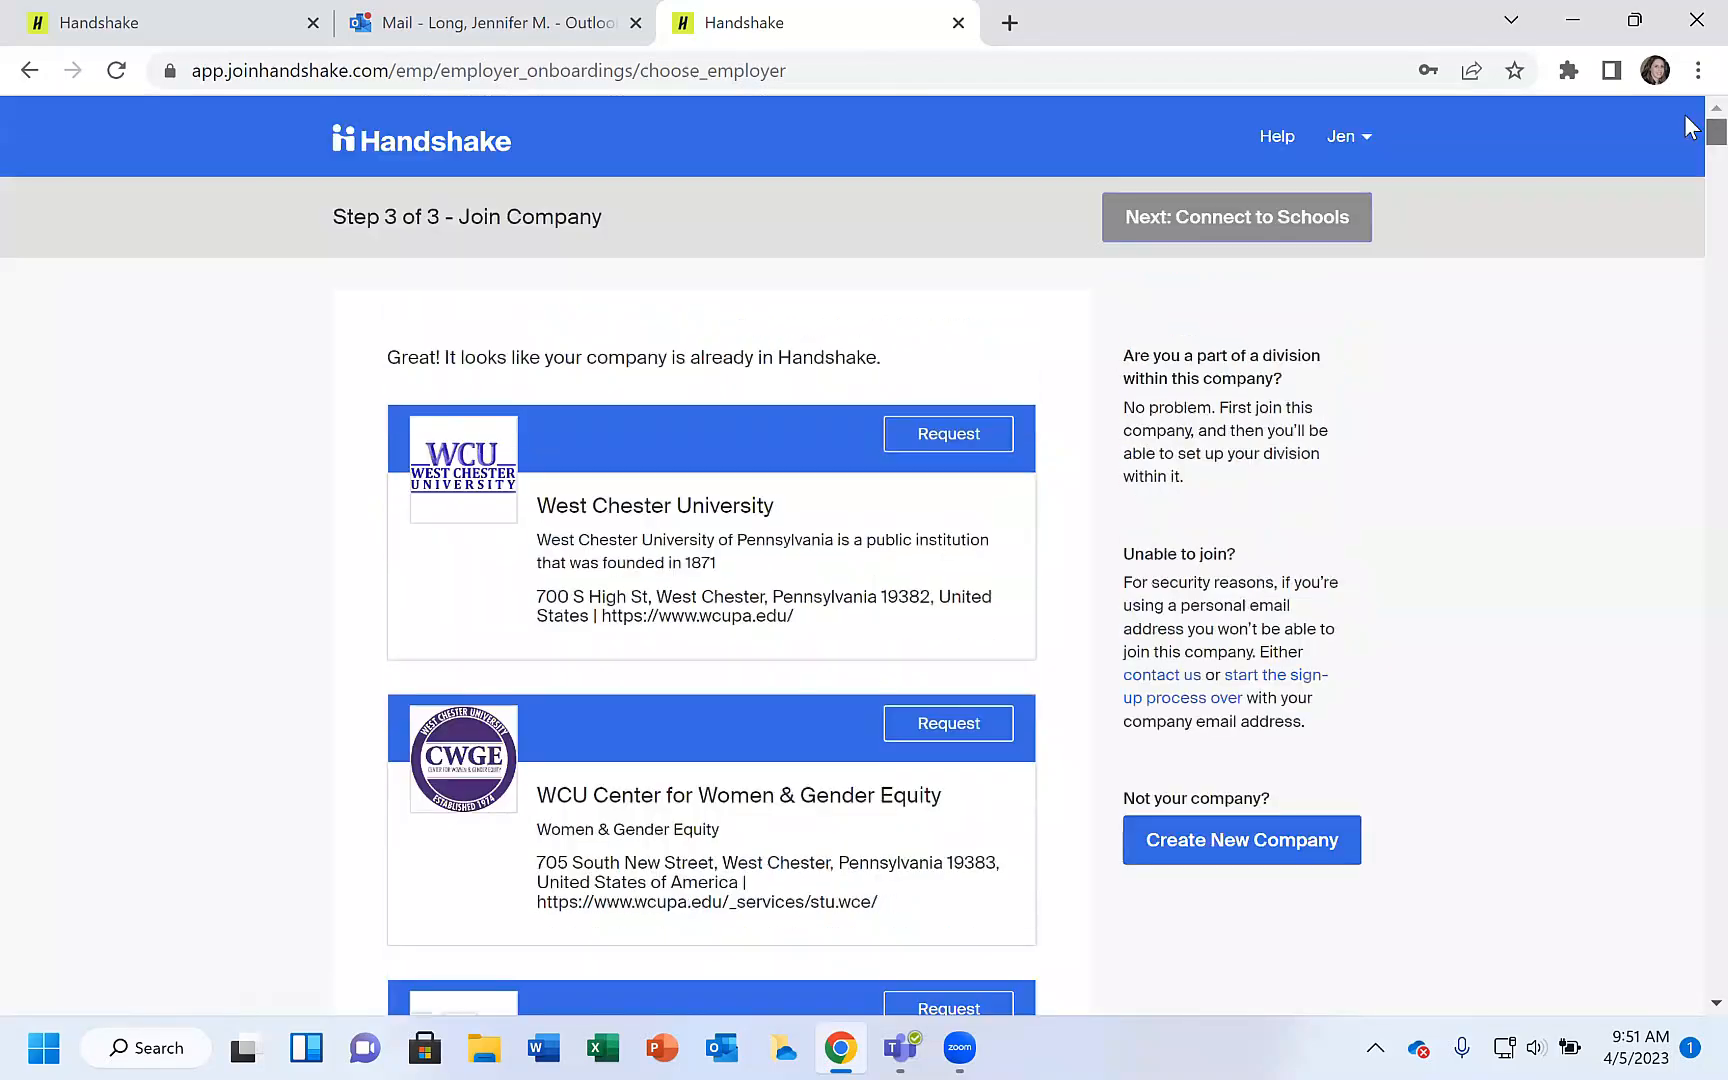
left_click(956, 436)
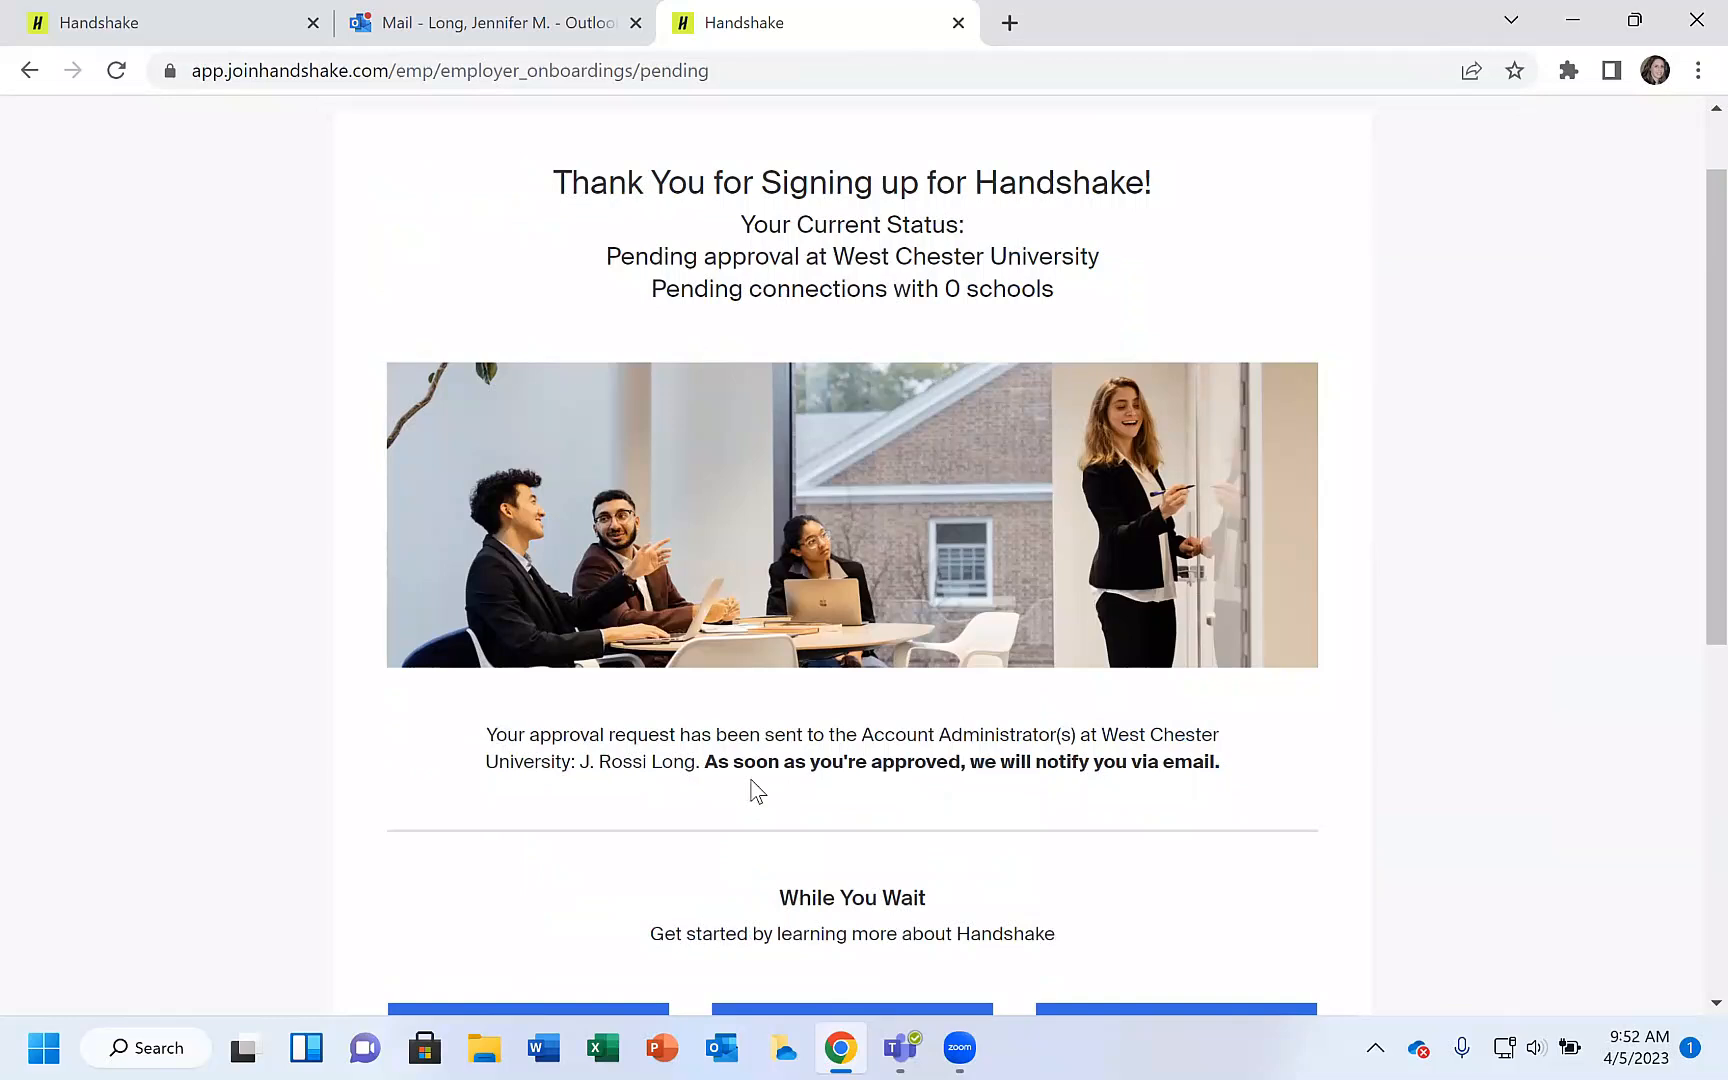
left_click_drag(579, 762, 697, 766)
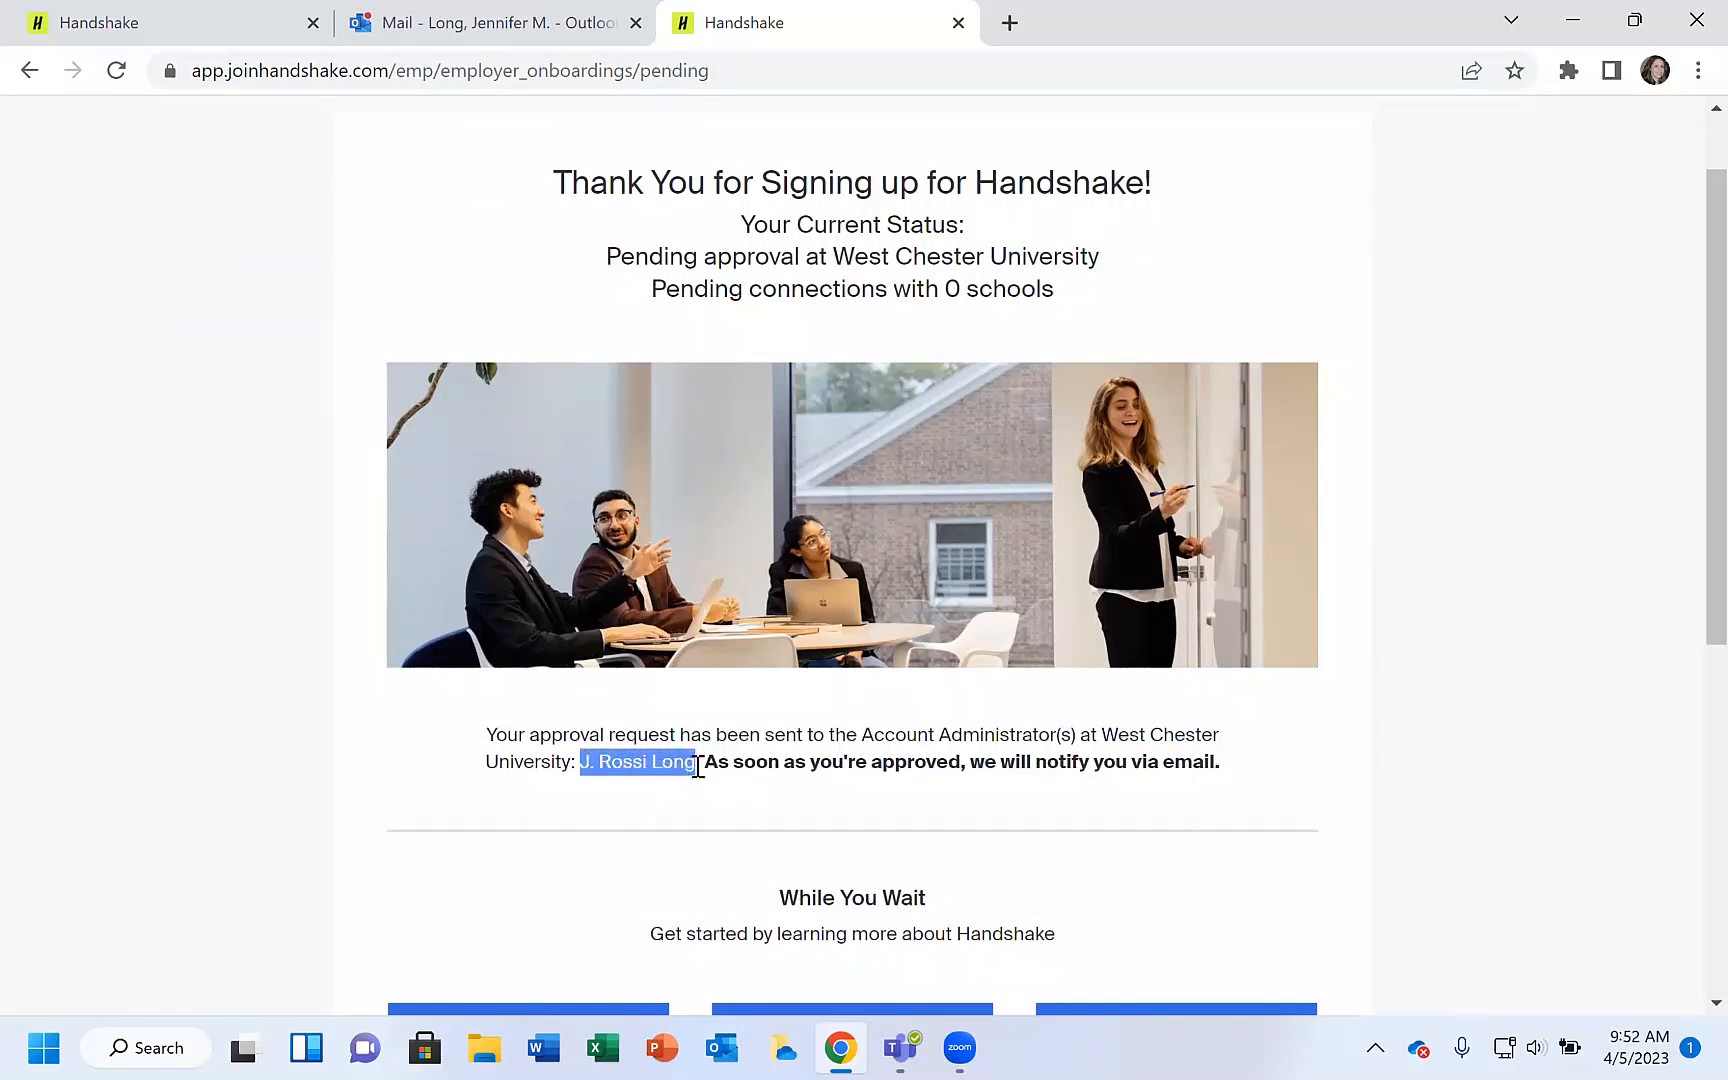